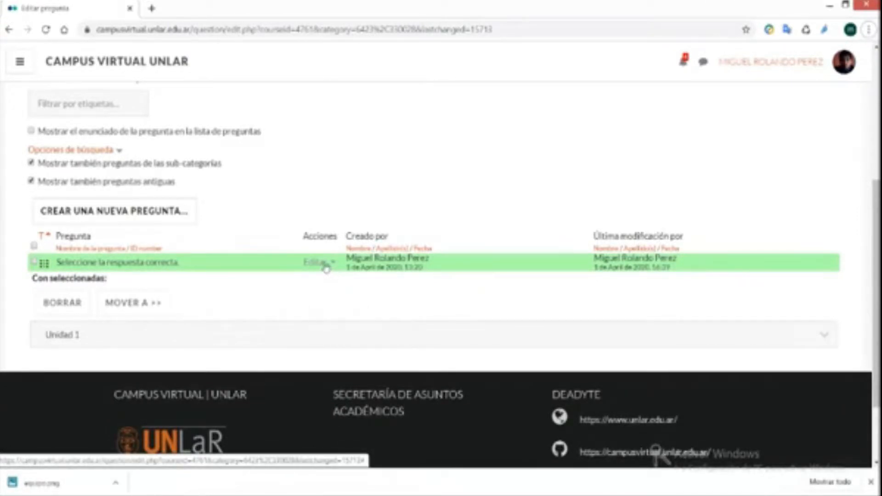
Open the matching question "Seleccione la respuesta correcta." for editing and show its General section.
click(324, 265)
click(285, 264)
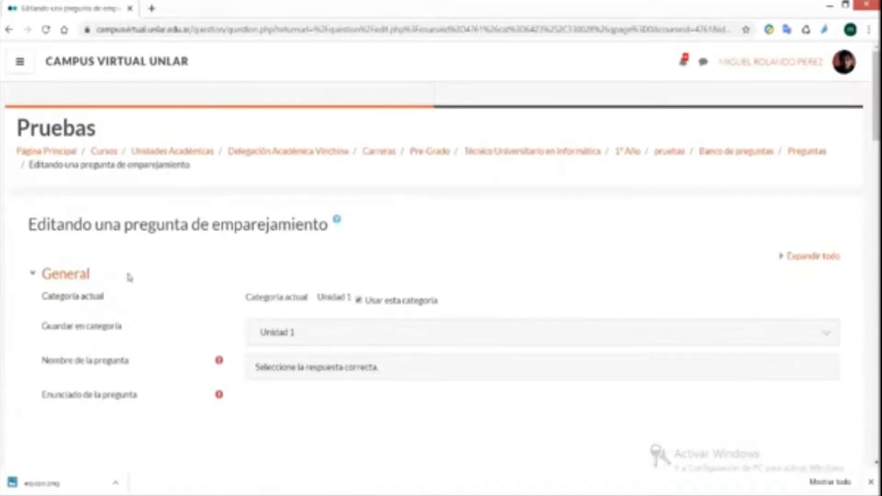
click(81, 275)
click(94, 306)
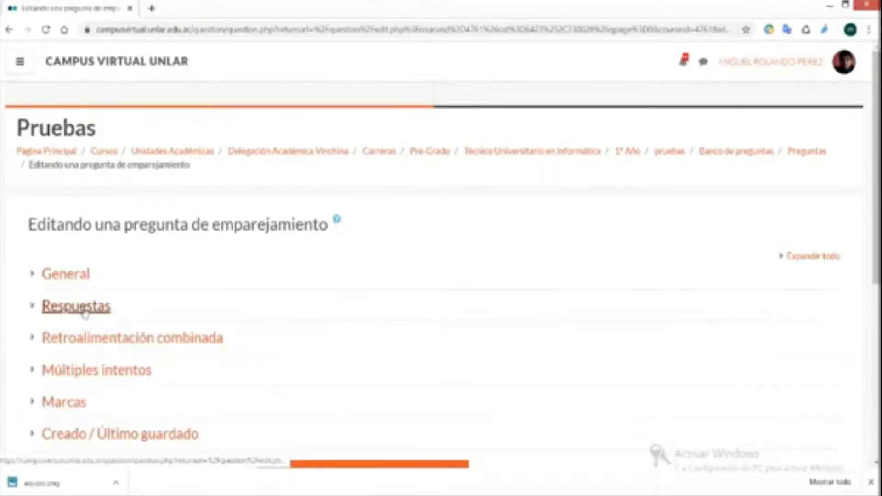
click(78, 277)
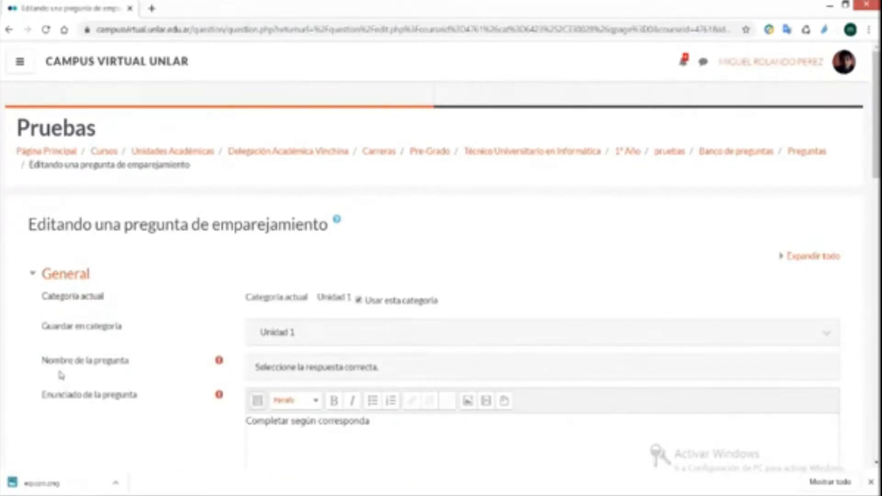
Review the Nombre de la pregunta field and its text in the General section.
scroll(60, 374, down, 3)
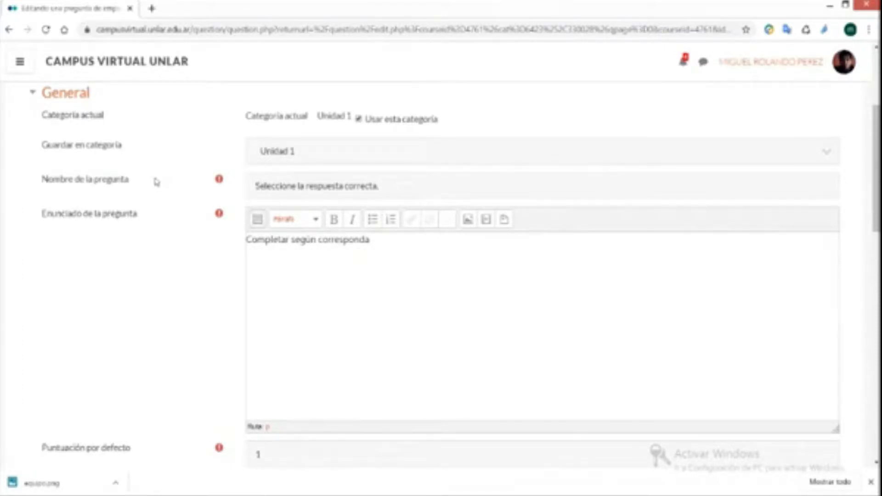
drag(130, 181, 41, 180)
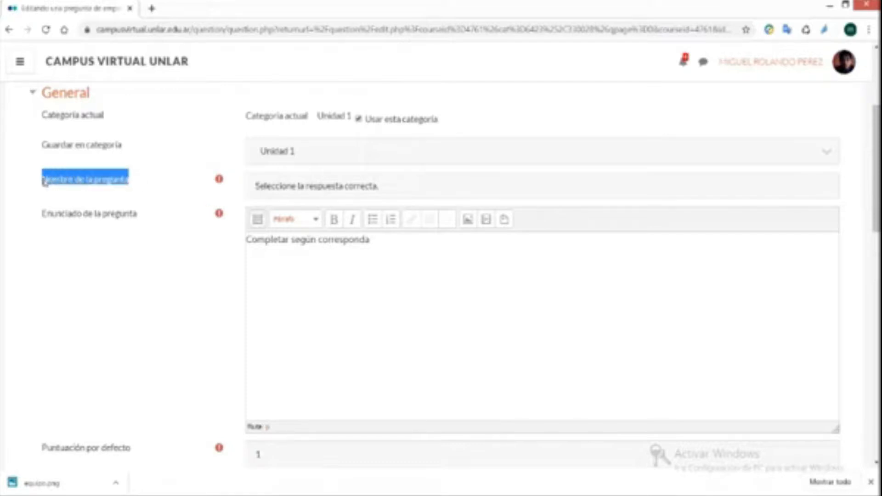
drag(390, 186, 248, 186)
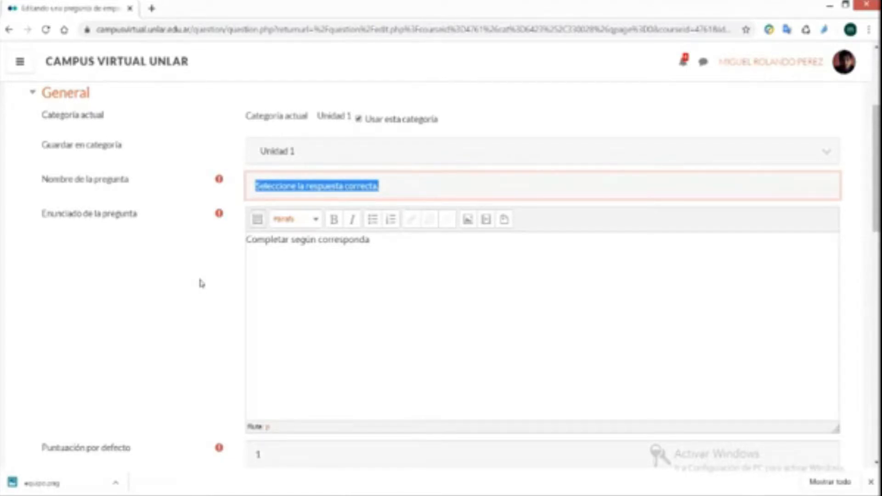
Set the question's default score (Puntuación por defecto) to 0.50.
scroll(139, 309, down, 3)
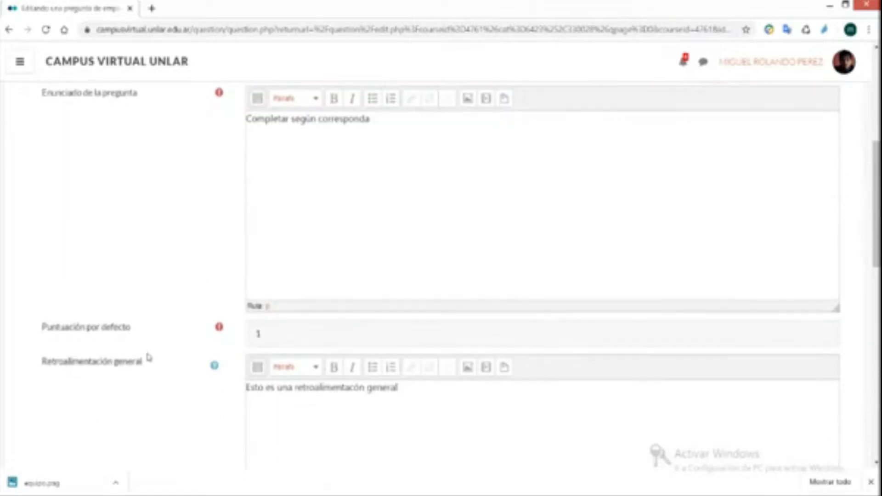
click(268, 334)
click(283, 335)
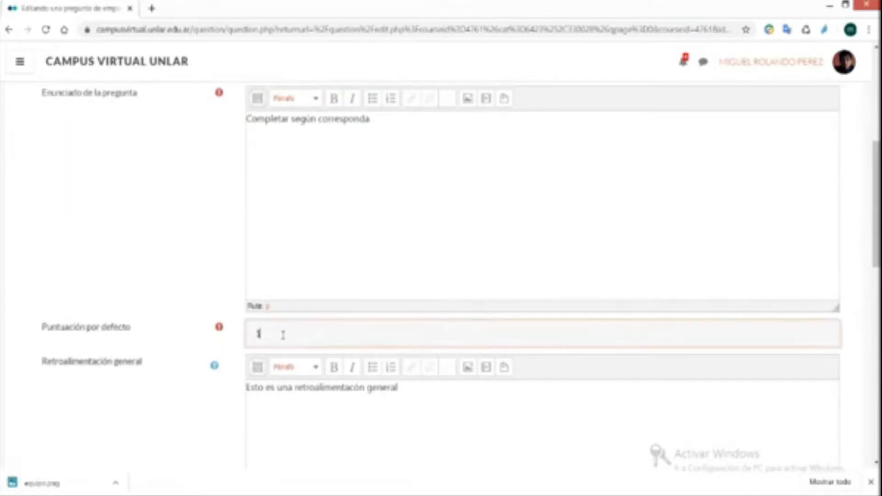
key(BackSpace)
text(0.50)
Review the general feedback, ID number and Barajar settings of the question.
scroll(191, 357, down, 3)
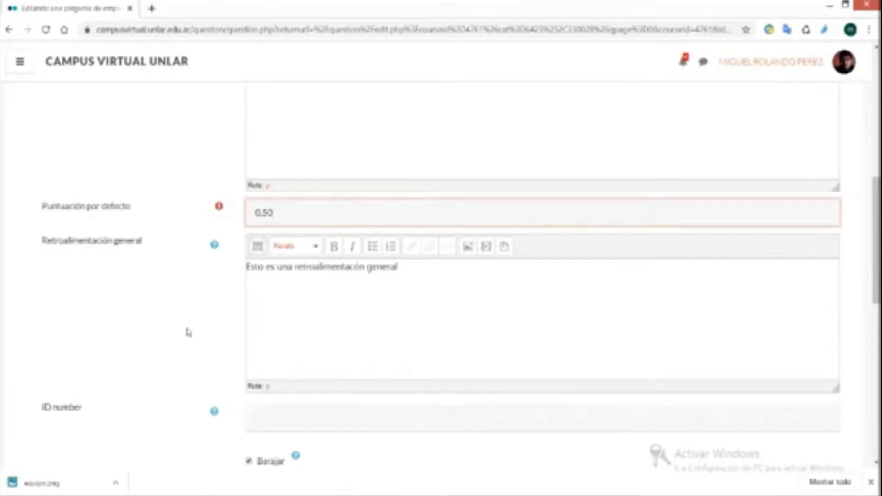
scroll(186, 338, down, 3)
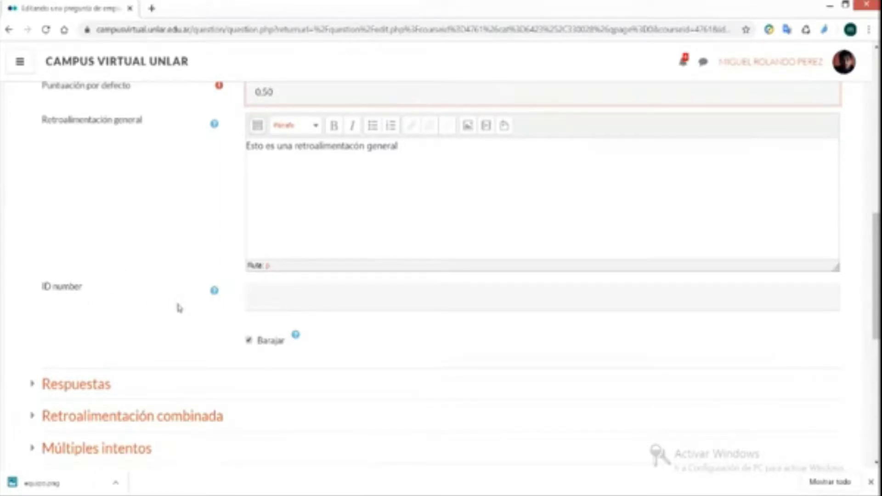
click(316, 315)
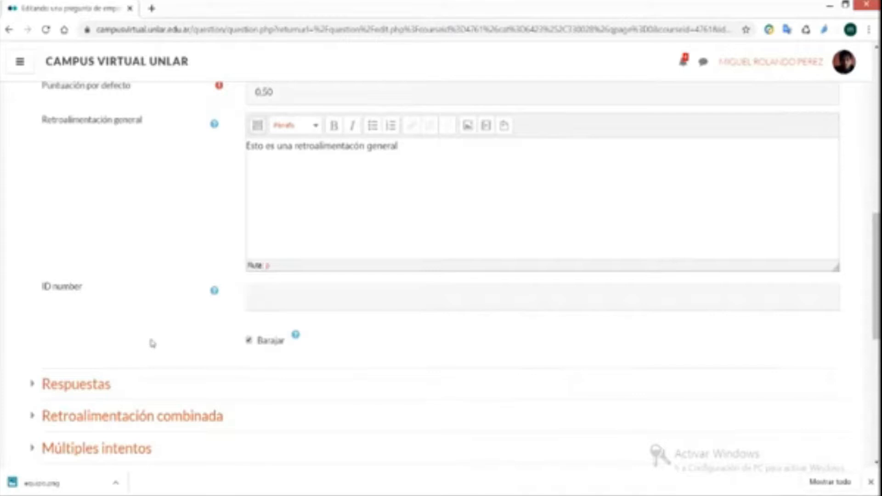
Expand the Respuestas section and highlight the rule on the minimum number of questions and answers.
scroll(151, 329, down, 4)
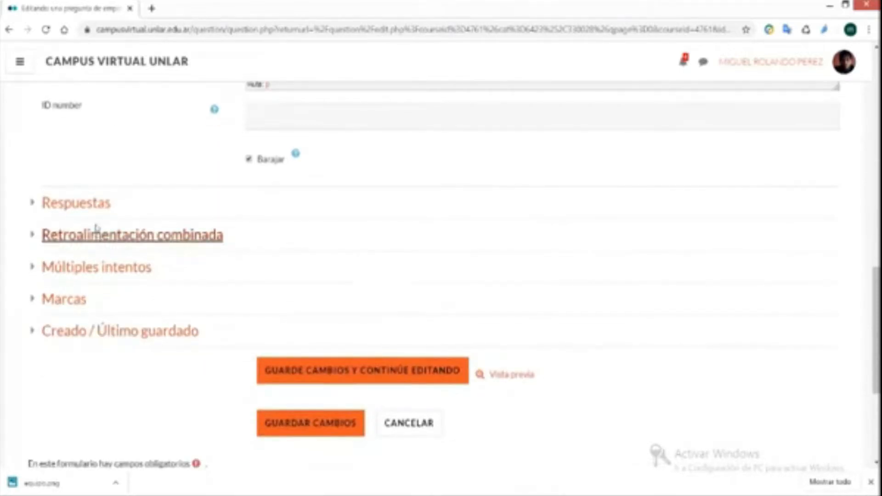
click(96, 209)
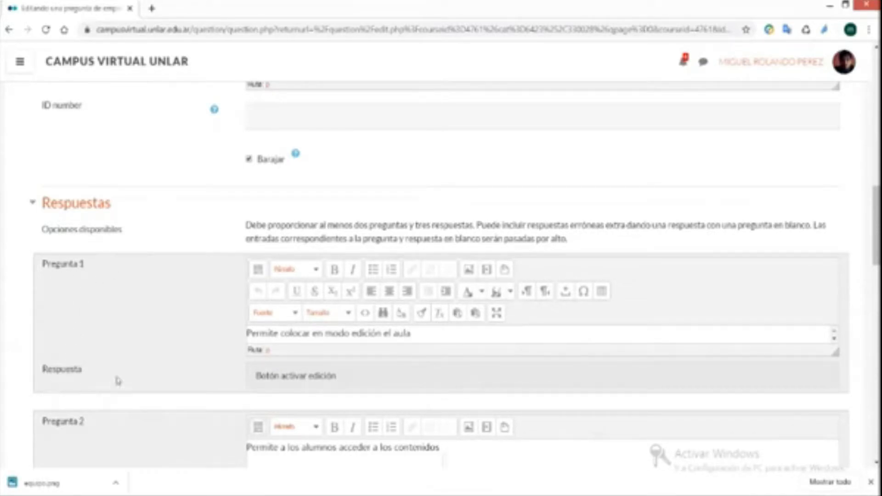
drag(246, 224, 475, 229)
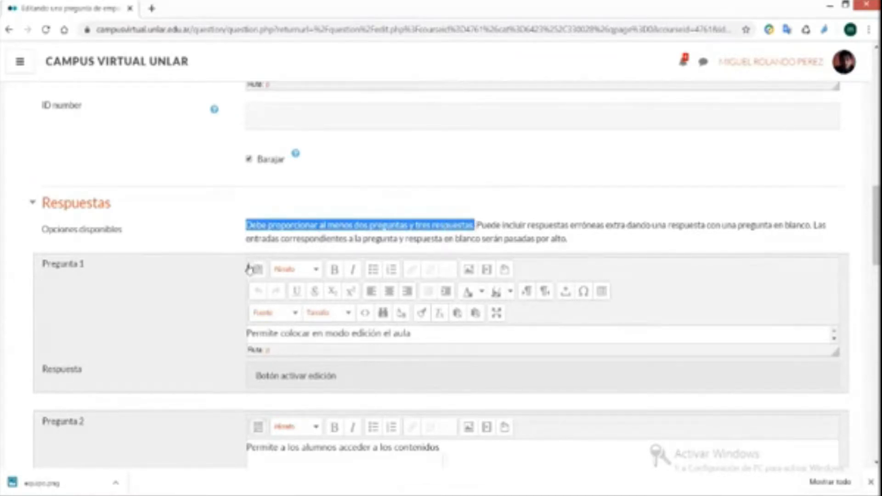
Examine the first question and answer pairs against the instructions under Opciones disponibles.
scroll(254, 268, down, 3)
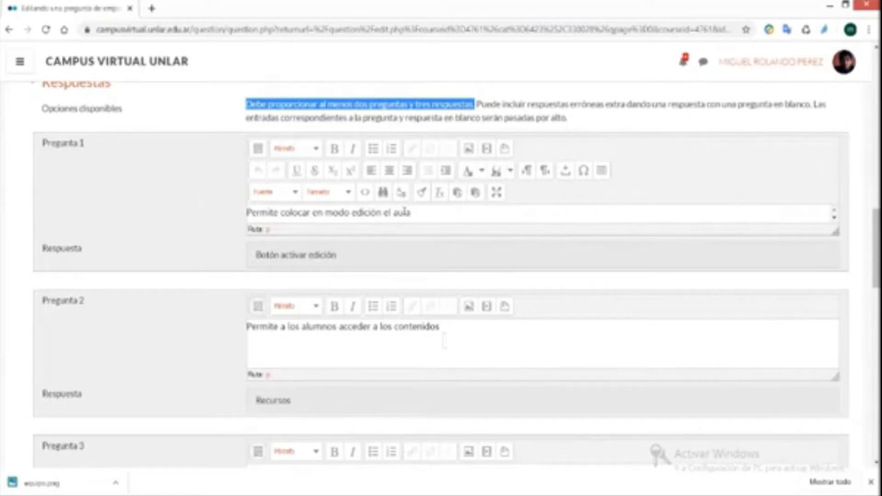
drag(427, 213, 232, 214)
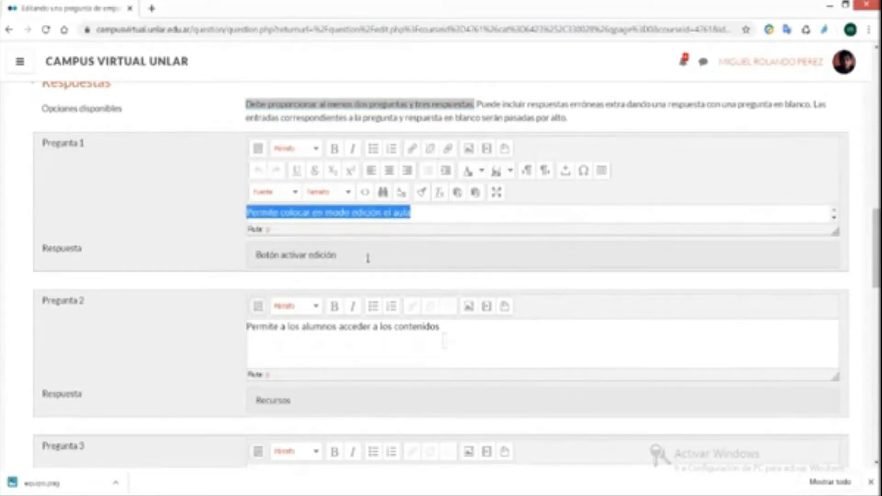
drag(341, 259, 245, 256)
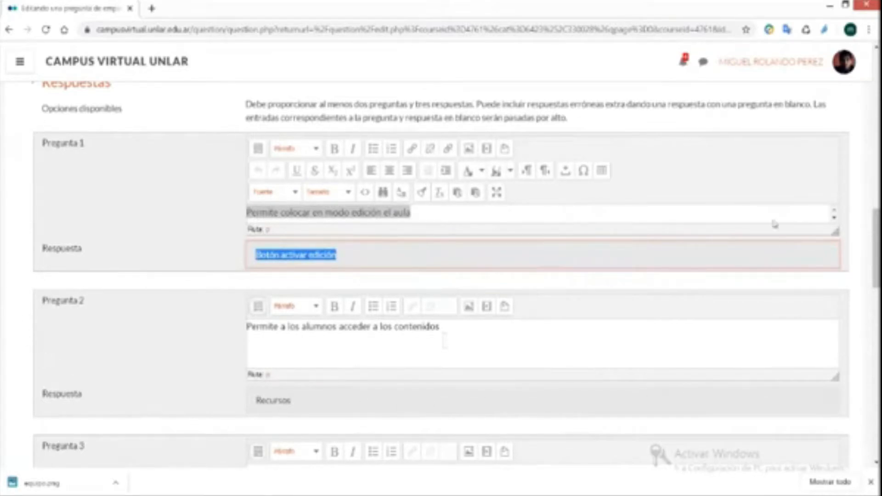
scroll(156, 269, down, 5)
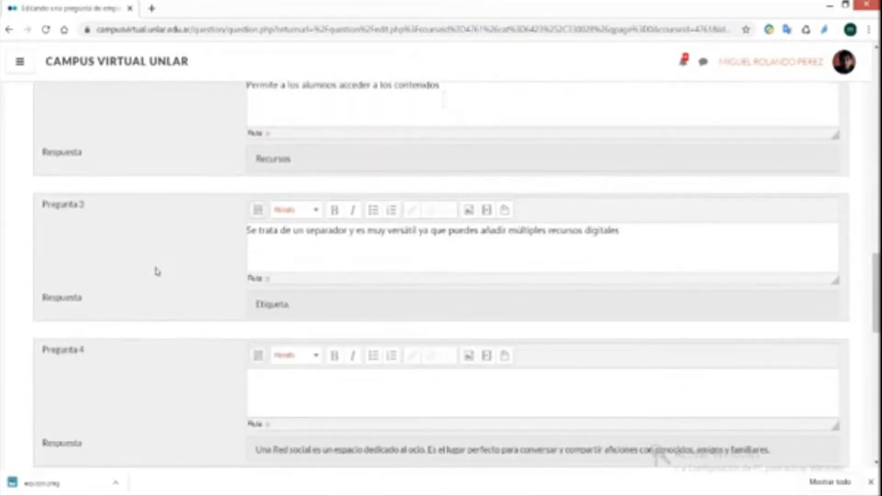
scroll(206, 294, up, 1)
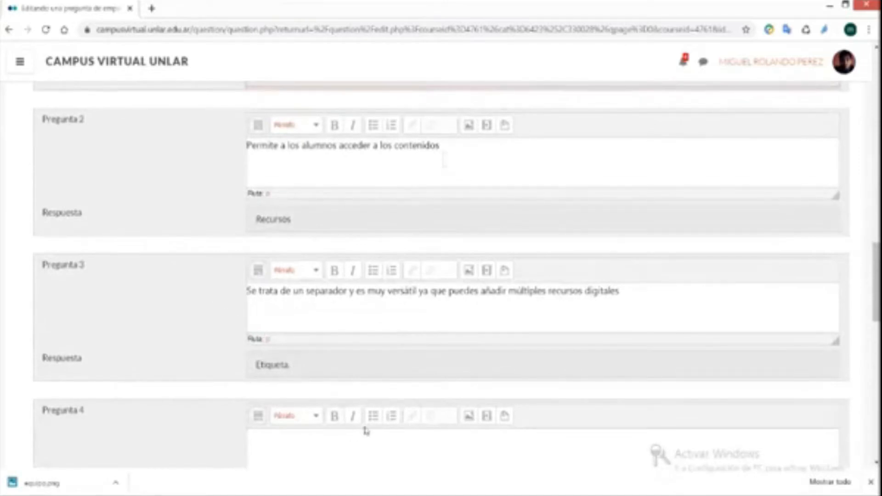
key(Tab)
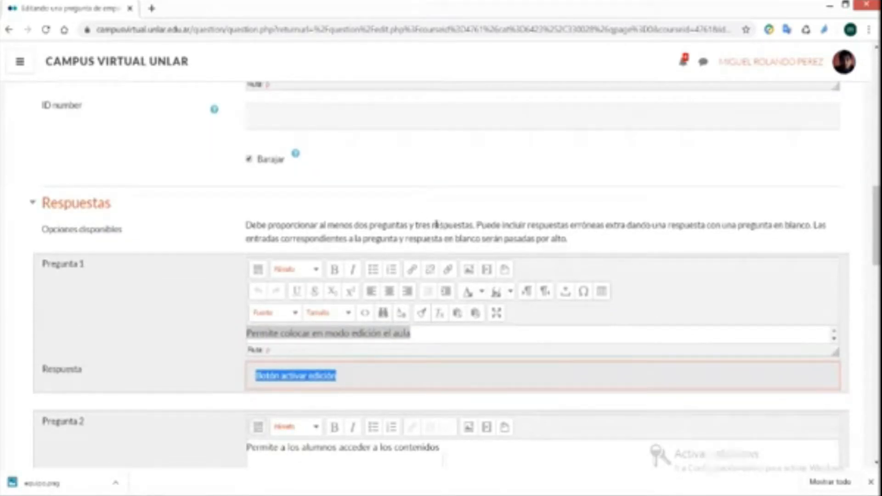
drag(434, 225, 472, 238)
scroll(407, 295, down, 8)
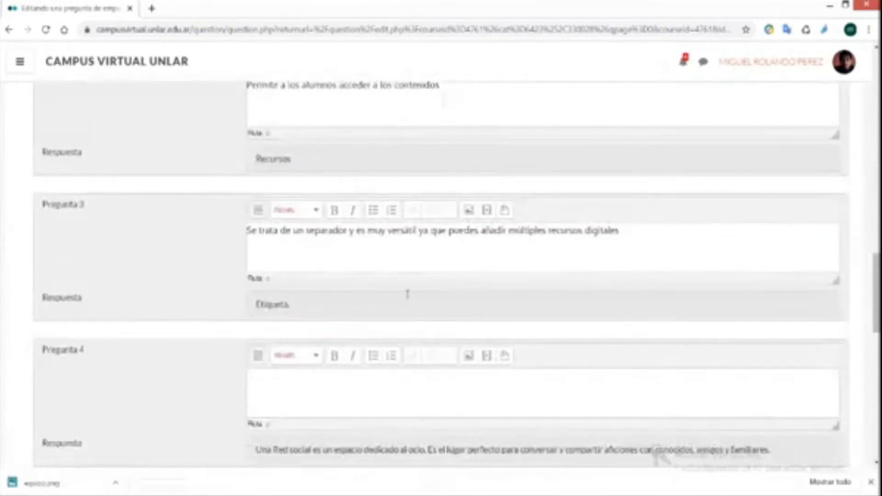
Copy and clear the text of Pregunta 3, and restore it after checking the questions above.
drag(640, 231, 223, 250)
key(ctrl+c)
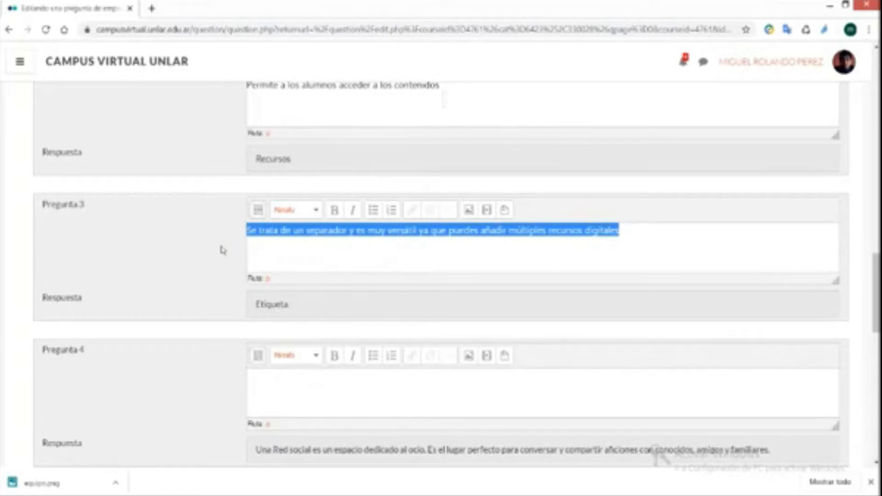
key(BackSpace)
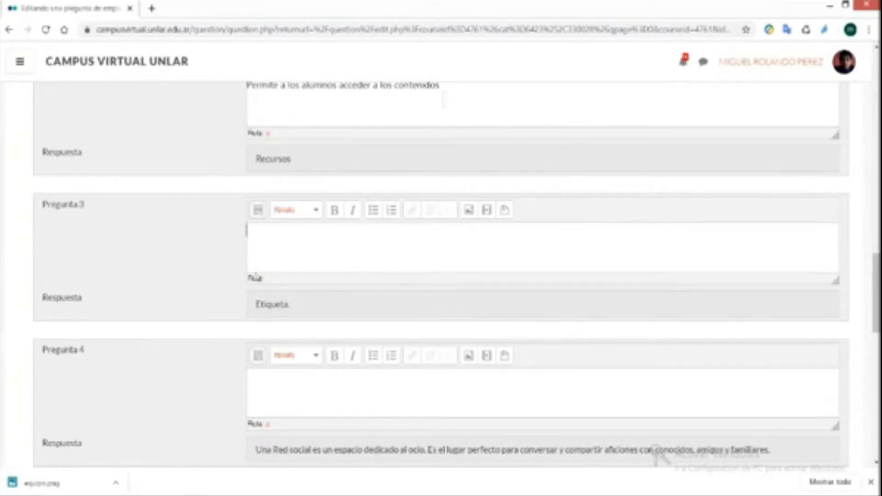
scroll(185, 253, up, 3)
scroll(112, 166, up, 3)
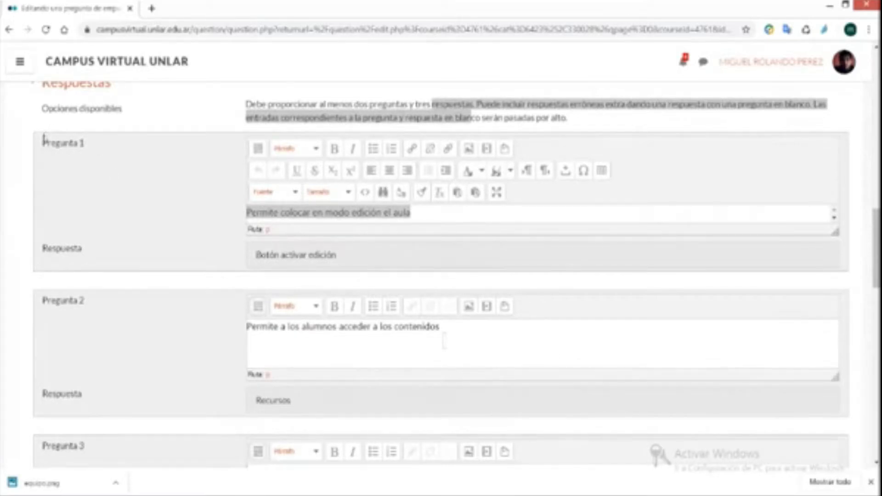
scroll(72, 273, down, 6)
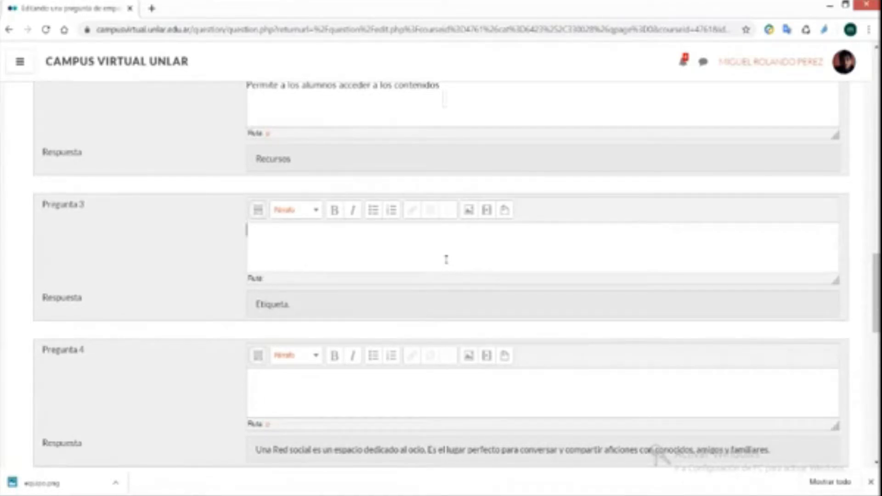
key(ctrl+v)
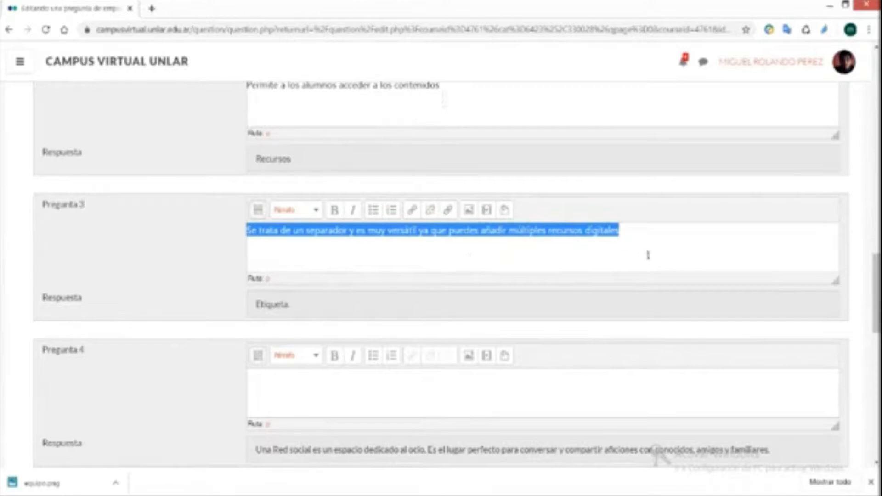
Examine how Pregunta 4 and Pregunta 5 pair blank questions with extra answers, comparing them with the preceding pairs and the instructions.
scroll(648, 255, up, 6)
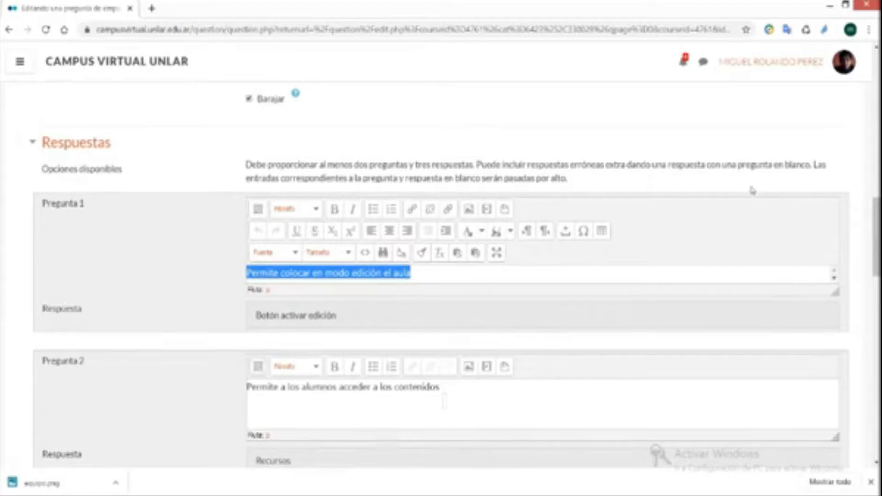
scroll(770, 197, down, 9)
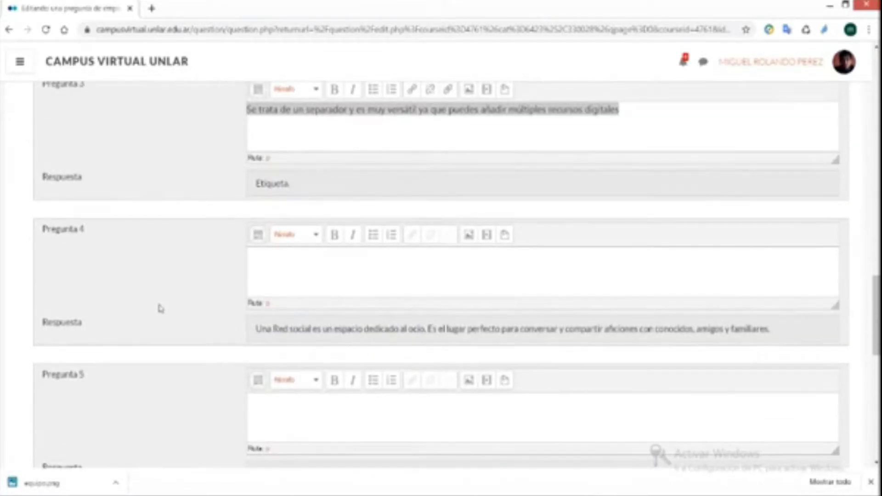
scroll(160, 308, down, 3)
scroll(161, 312, up, 1)
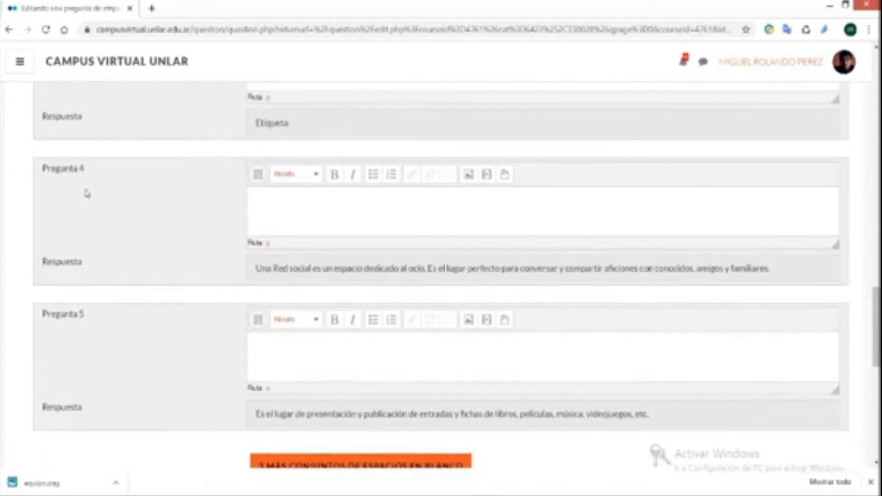
drag(65, 161, 40, 163)
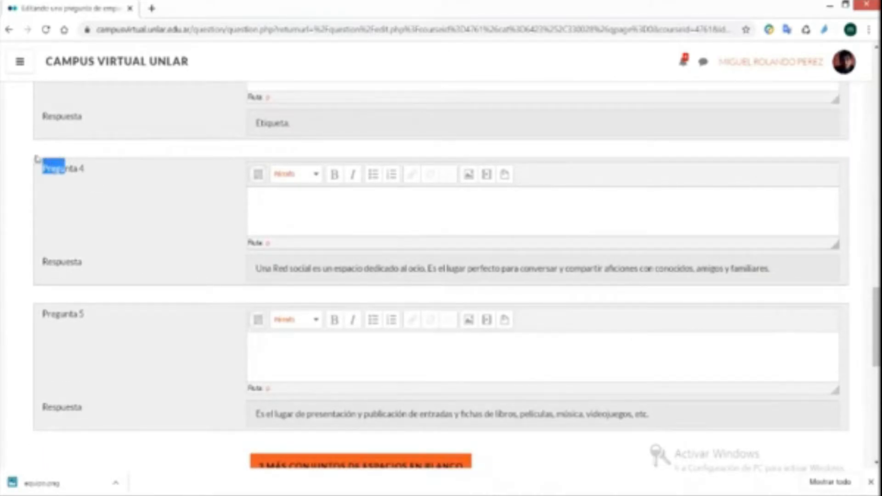
click(100, 325)
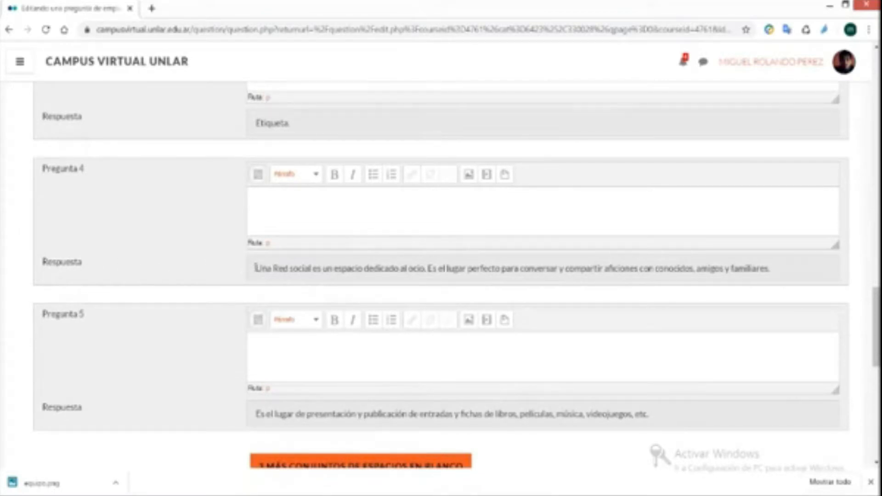
drag(253, 268, 795, 271)
scroll(630, 323, up, 5)
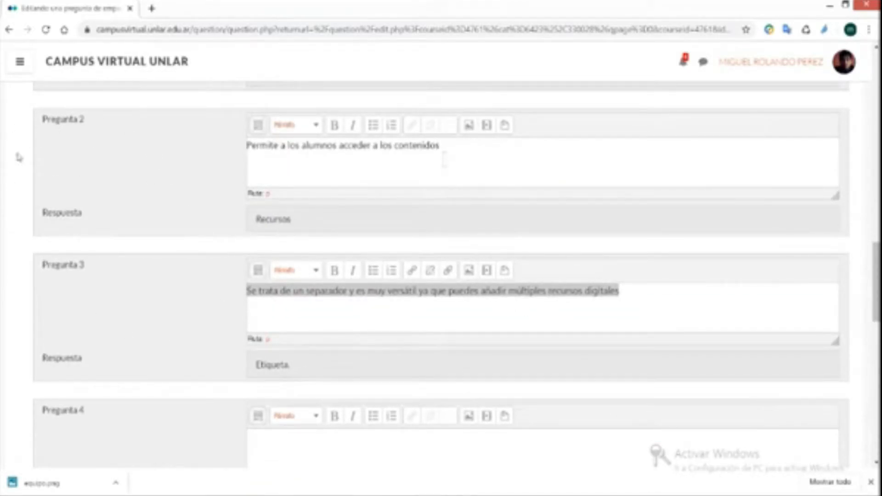
scroll(30, 286, up, 4)
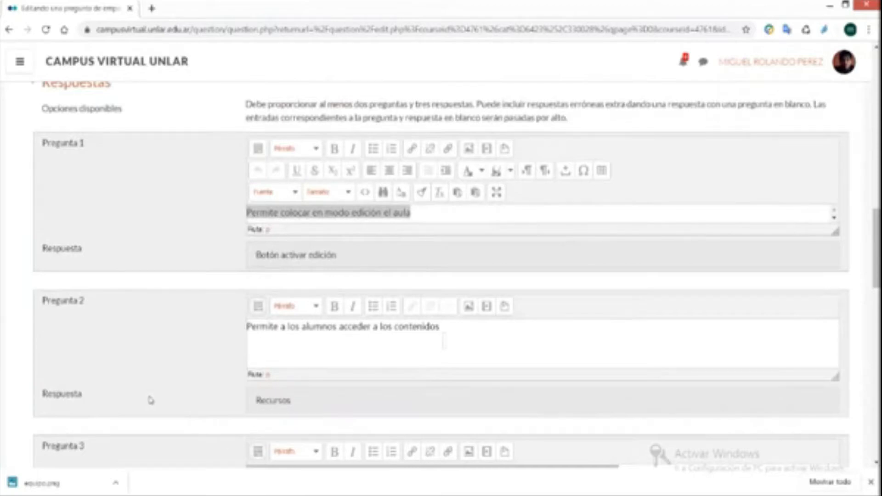
scroll(151, 400, down, 9)
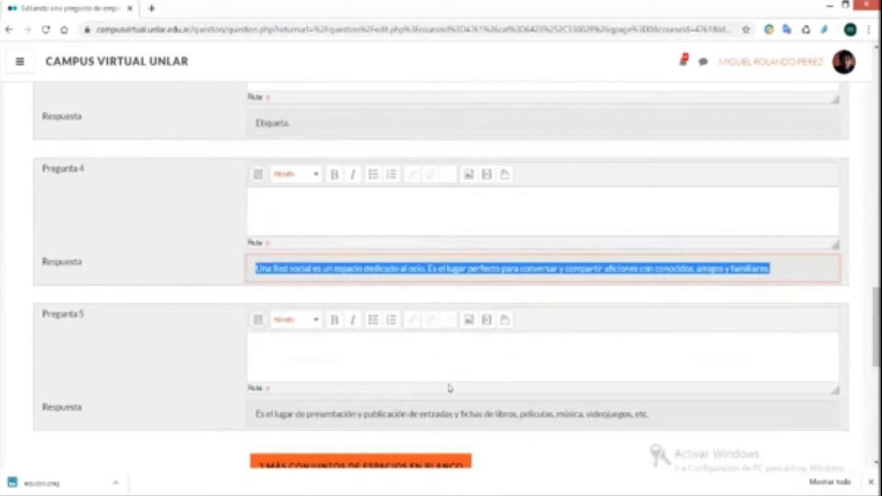
scroll(587, 403, up, 12)
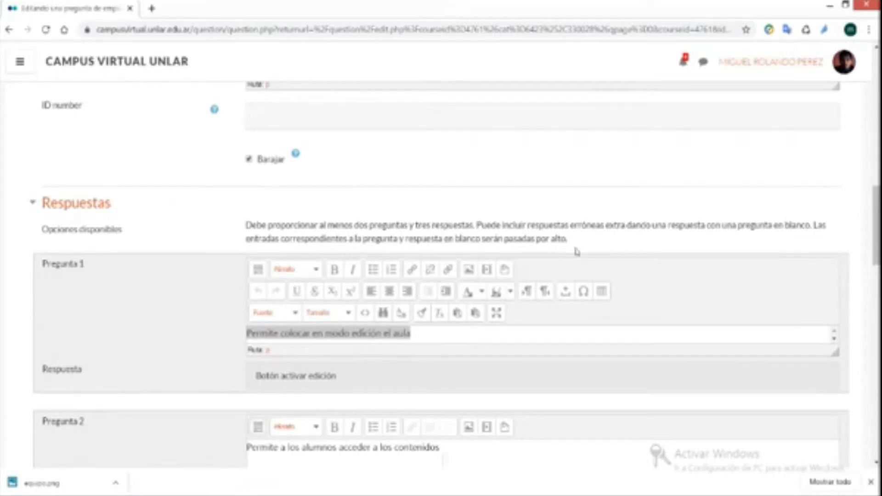
Examine how Pregunta 5 combines a blank question with an extra answer, and compare it with Pregunta 3 and Pregunta 4.
scroll(577, 252, down, 13)
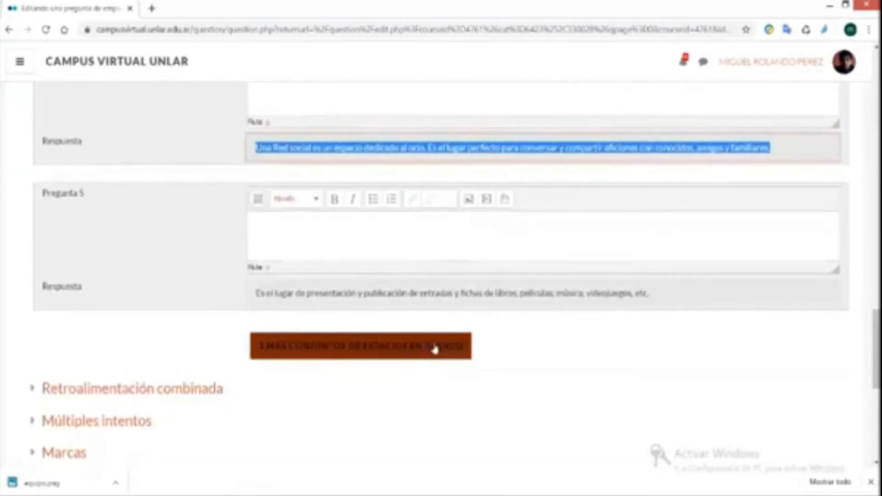
click(43, 195)
drag(43, 196, 81, 193)
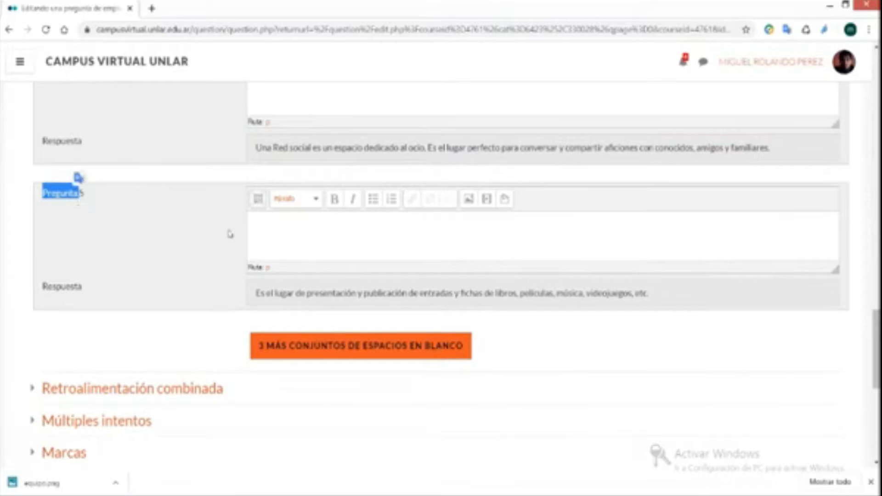
click(288, 232)
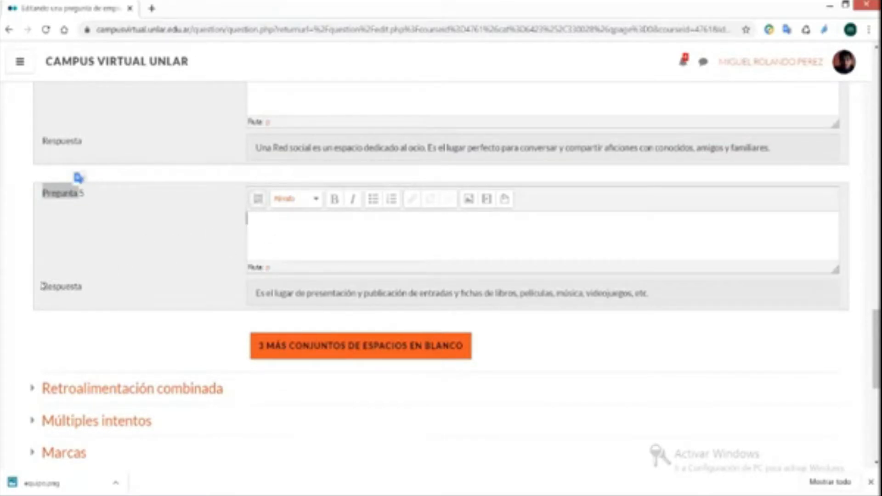
drag(650, 293, 247, 288)
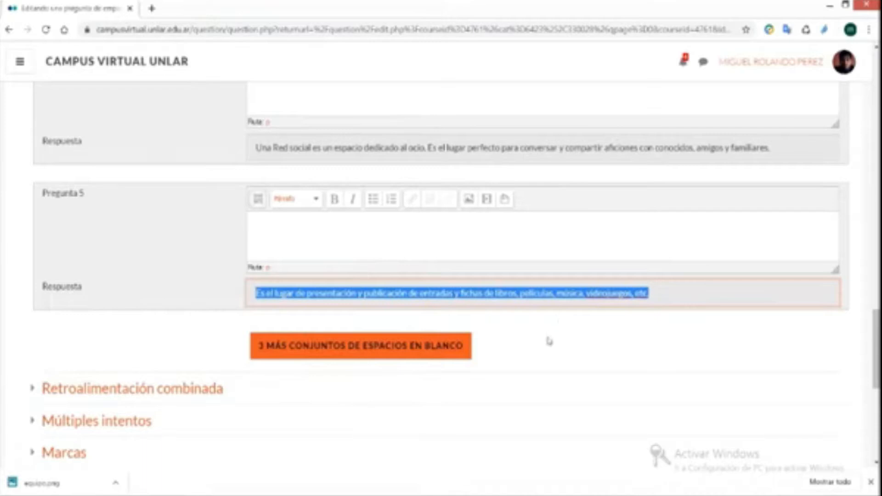
scroll(510, 364, up, 6)
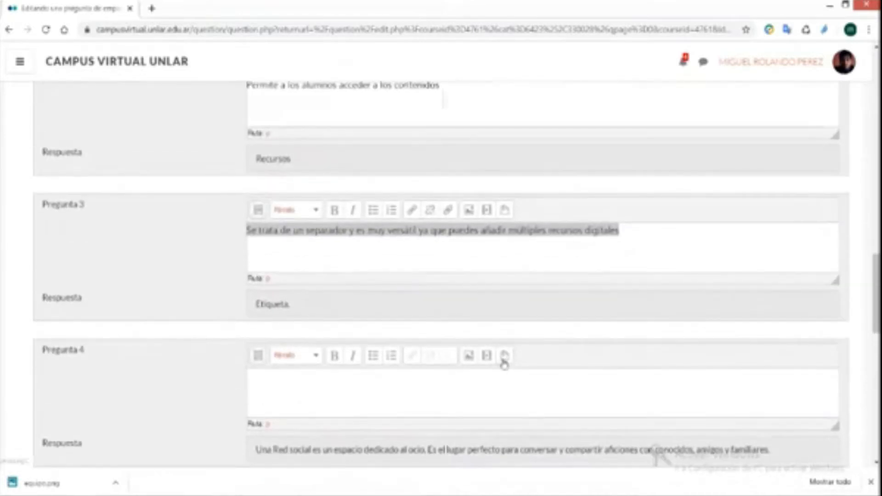
scroll(499, 364, down, 4)
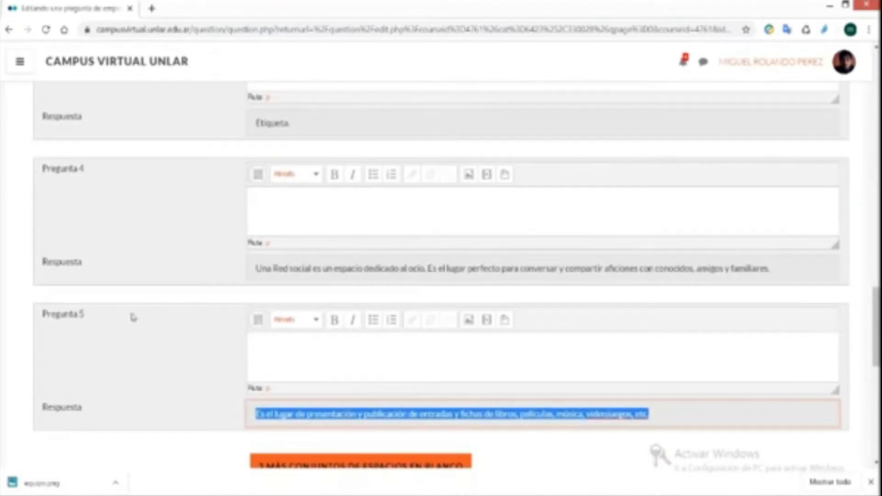
Add three more blank question-and-answer sets and review the added Pregunta 6, Pregunta 7 and Pregunta 8 fields.
scroll(269, 348, down, 4)
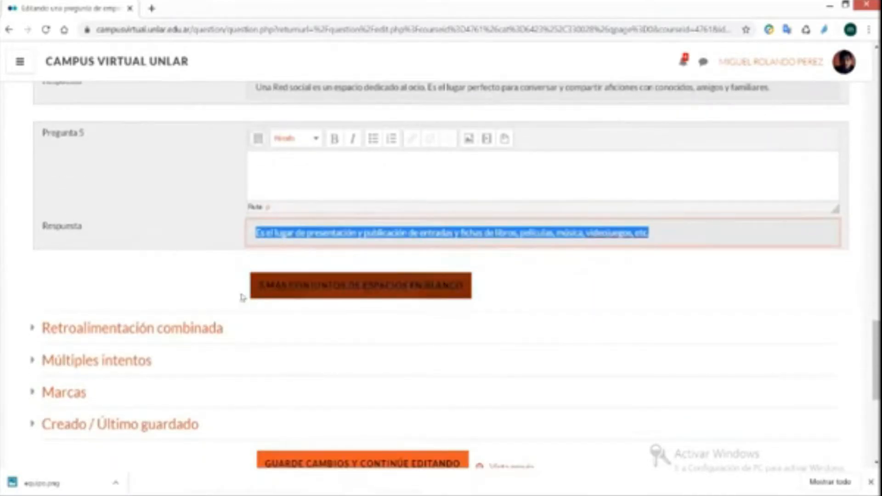
click(321, 296)
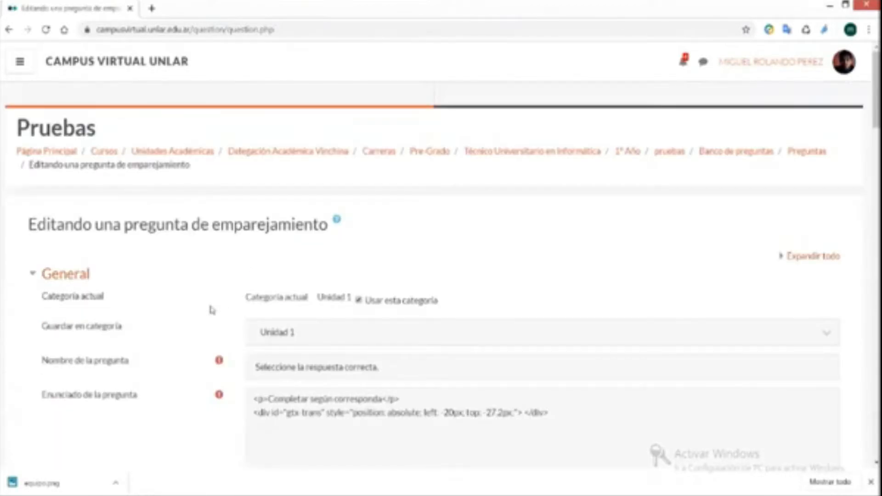
scroll(175, 388, down, 6)
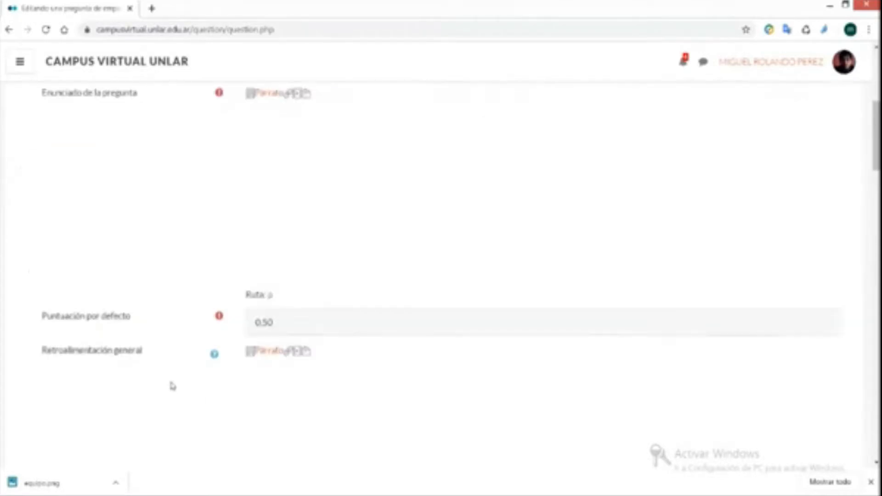
scroll(161, 383, down, 5)
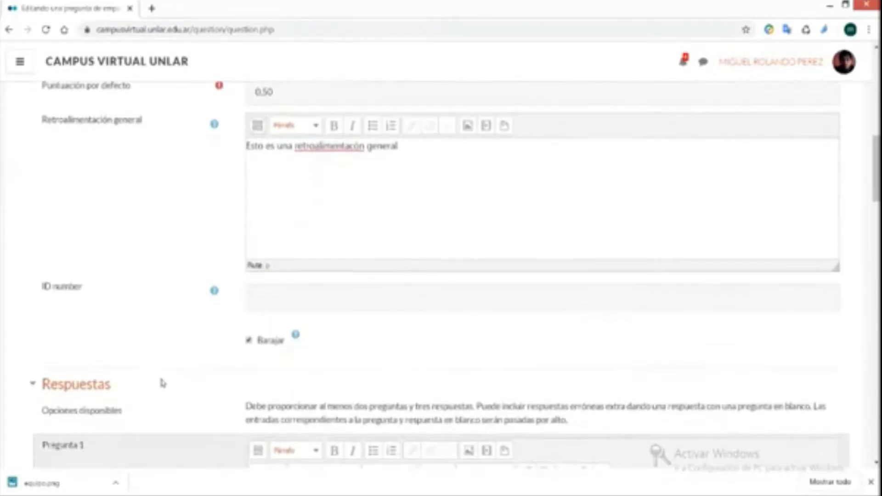
scroll(161, 383, down, 17)
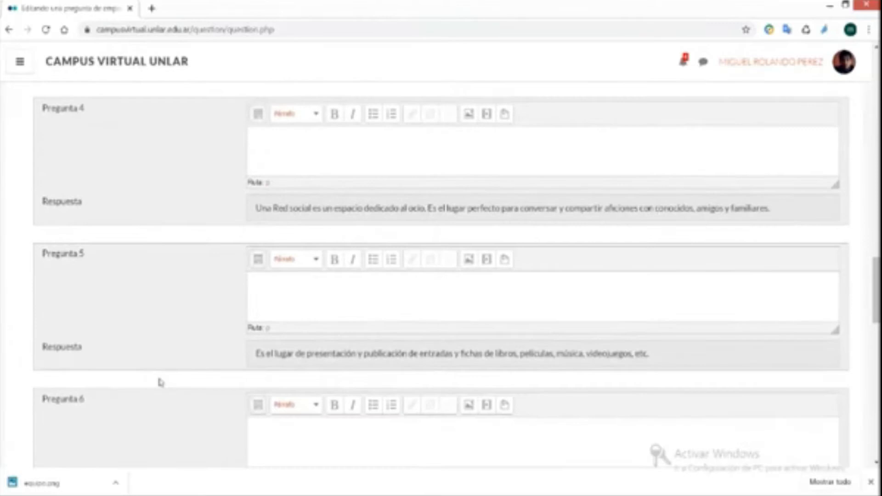
scroll(260, 379, down, 4)
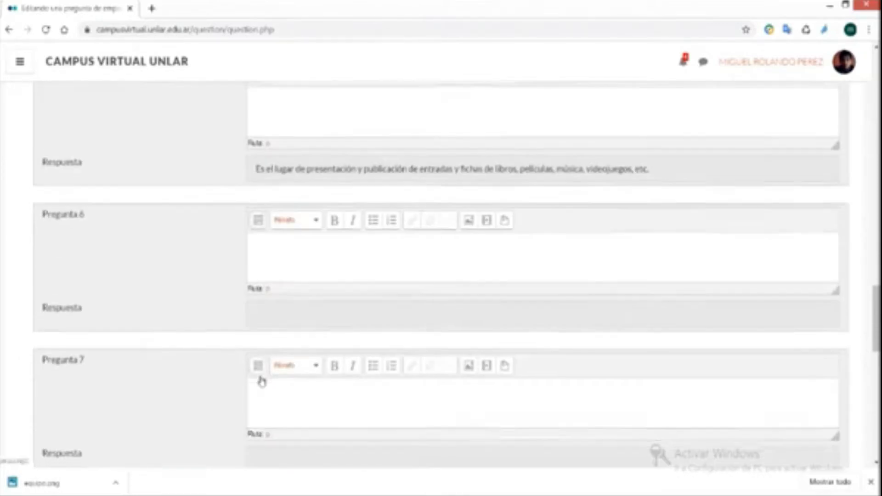
scroll(262, 382, down, 1)
scroll(263, 377, down, 3)
scroll(263, 375, up, 1)
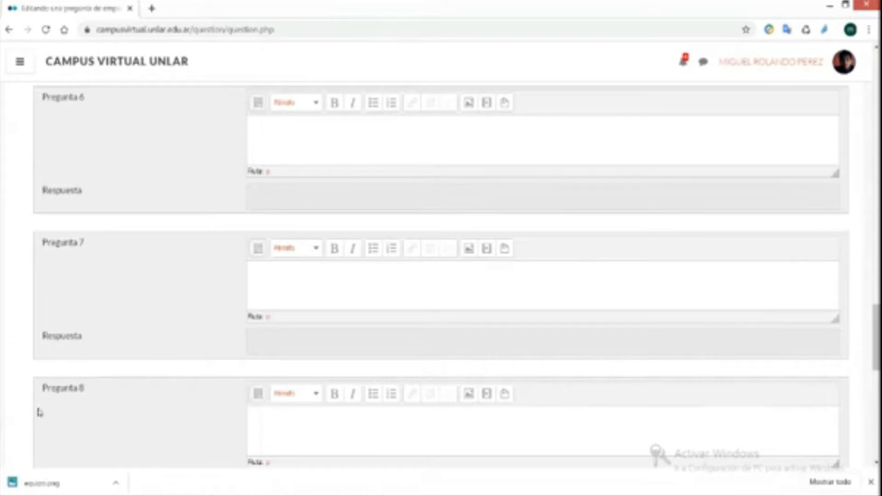
scroll(39, 414, down, 4)
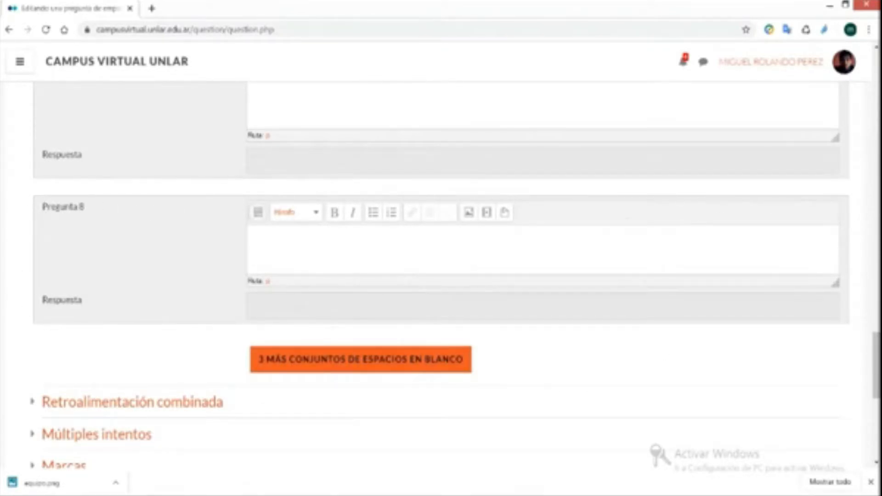
Recheck the instructions under Opciones disponibles on blank entries and collapse the Respuestas section.
scroll(206, 363, up, 20)
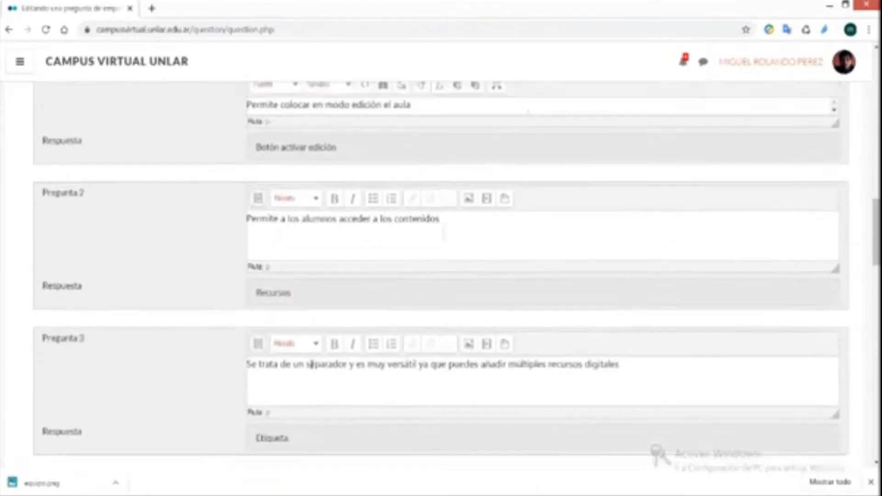
scroll(539, 280, up, 1)
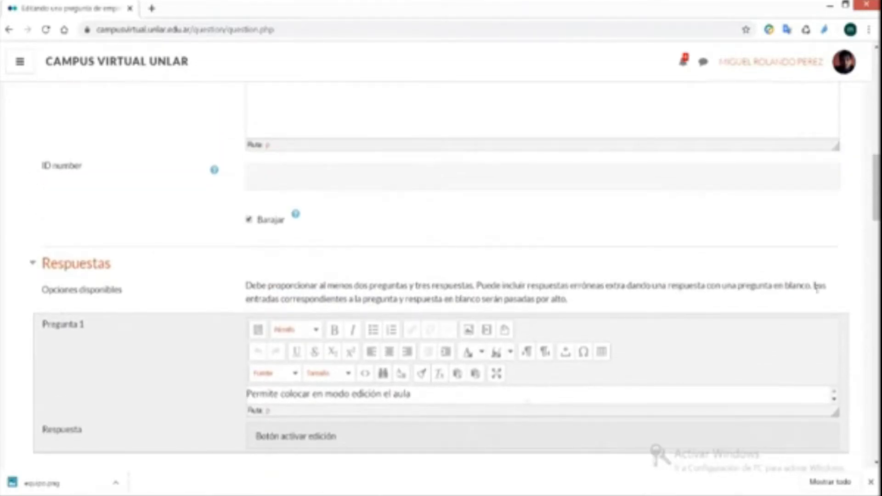
drag(815, 287, 772, 307)
click(71, 262)
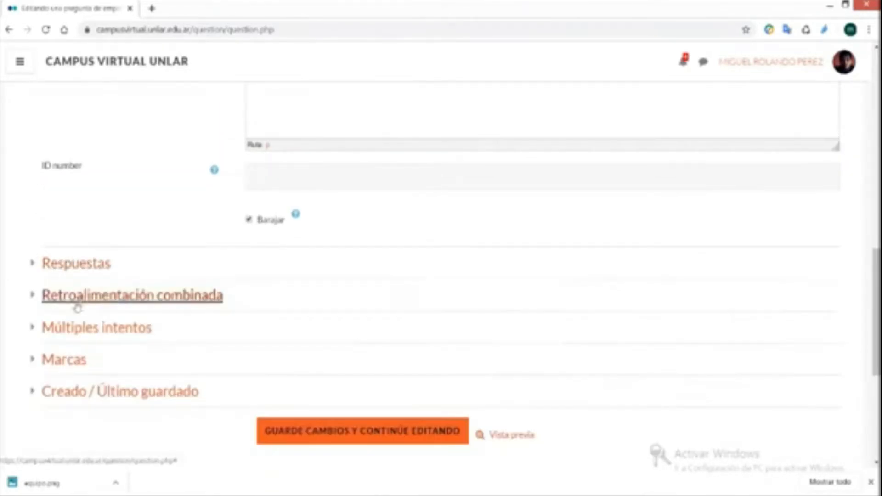
Expand Retroalimentación combinada and examine the feedback text given for any correct answer.
click(78, 299)
scroll(185, 329, down, 4)
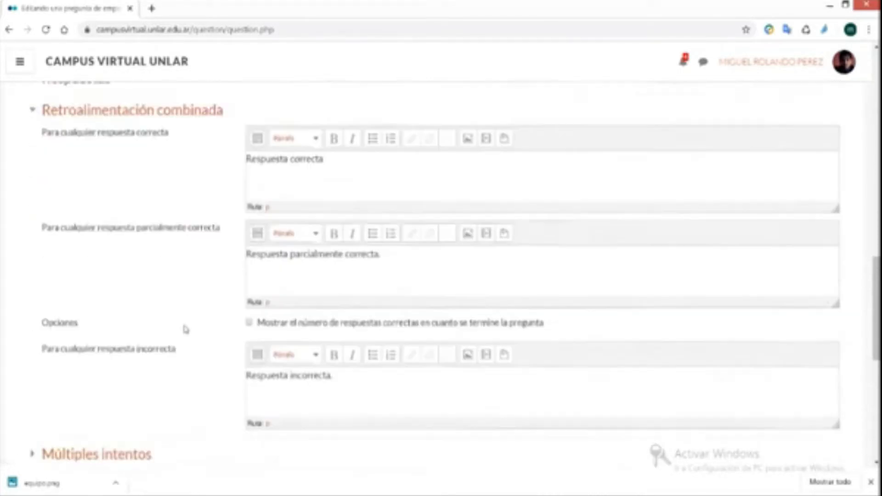
scroll(195, 364, up, 2)
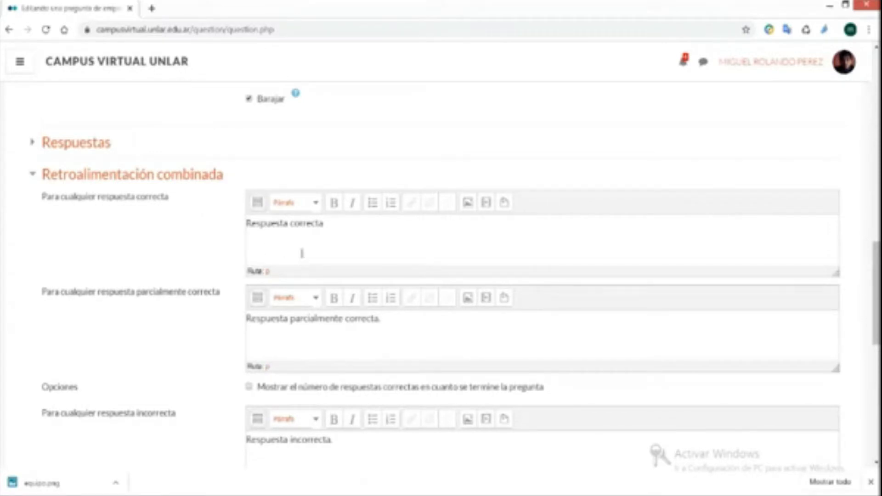
drag(30, 203, 118, 204)
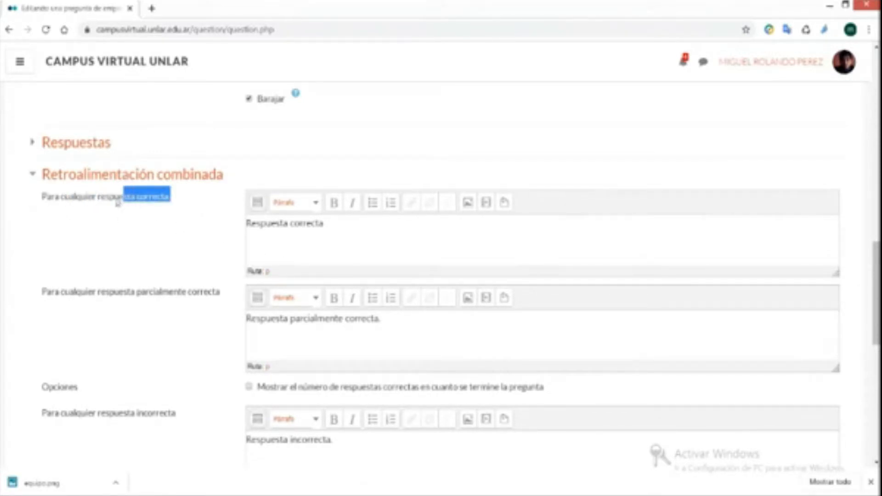
click(26, 198)
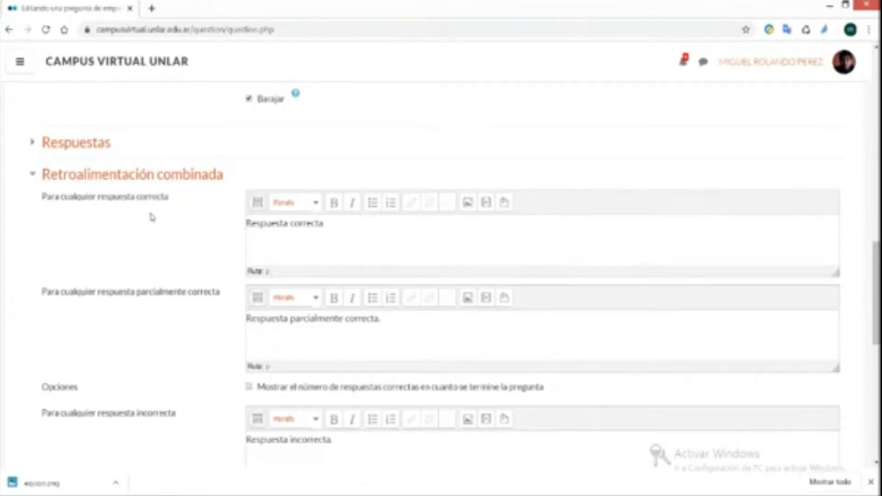
drag(344, 230, 234, 232)
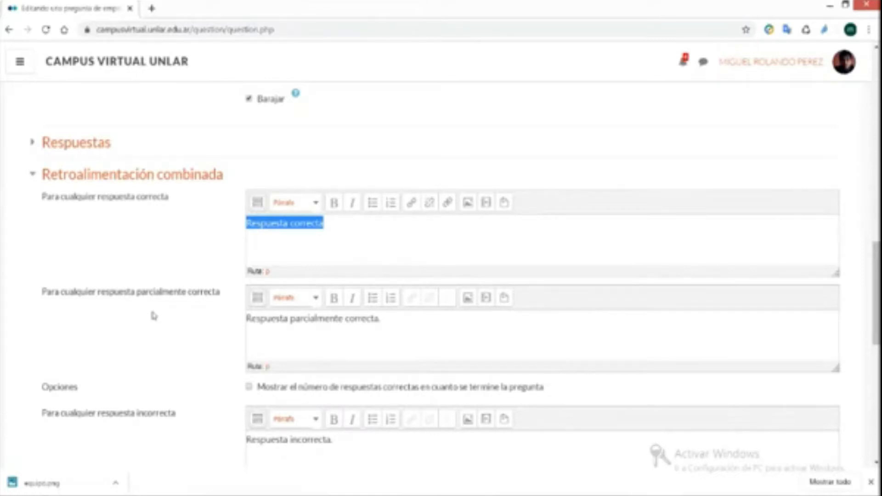
Examine the feedback for partially correct and incorrect answers, and collapse the Retroalimentación combinada section.
drag(38, 293, 229, 309)
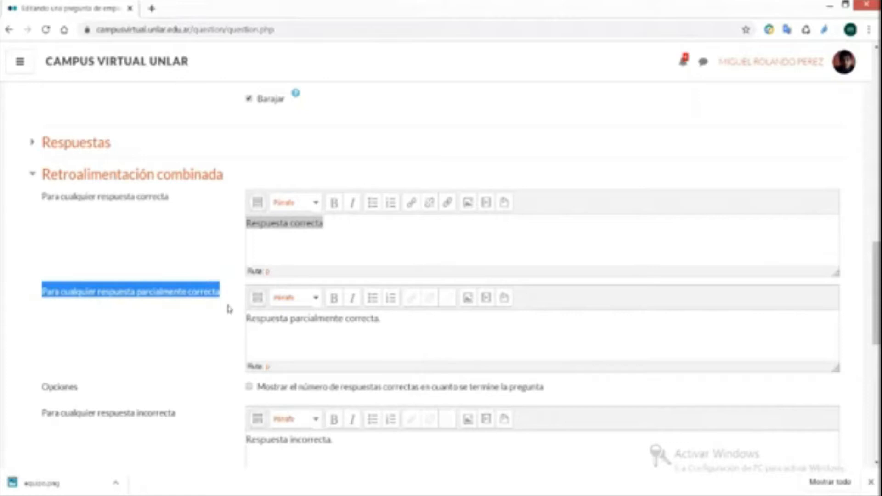
scroll(228, 310, down, 3)
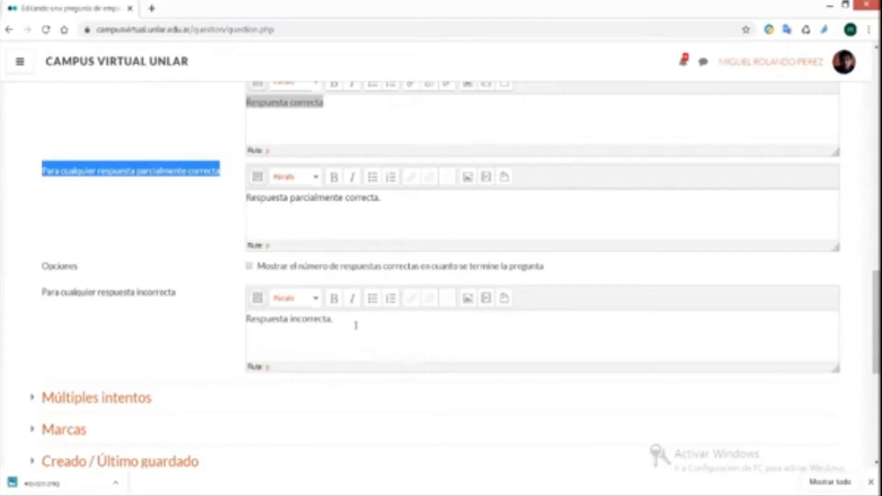
click(199, 305)
drag(199, 306, 51, 295)
click(16, 299)
scroll(102, 306, up, 5)
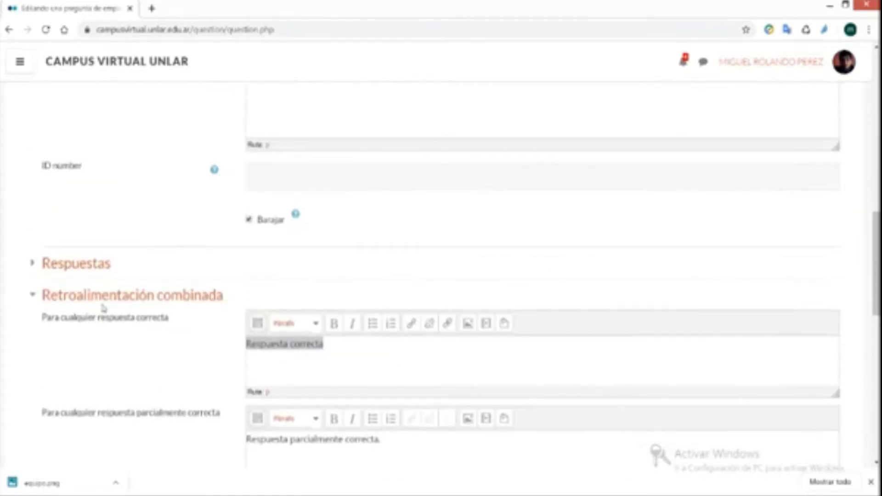
click(99, 298)
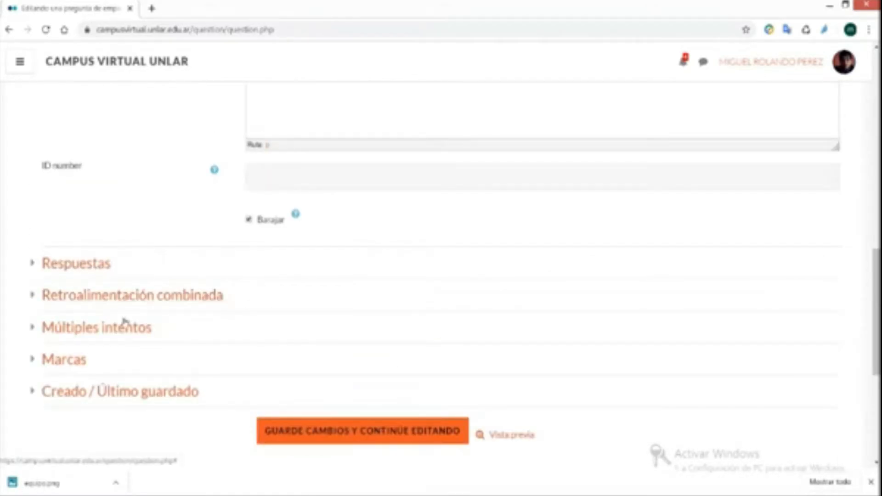
Set the penalty for each incorrect attempt under Múltiples intentos to 50%, and collapse the section after checking its hints.
click(91, 338)
scroll(238, 347, down, 4)
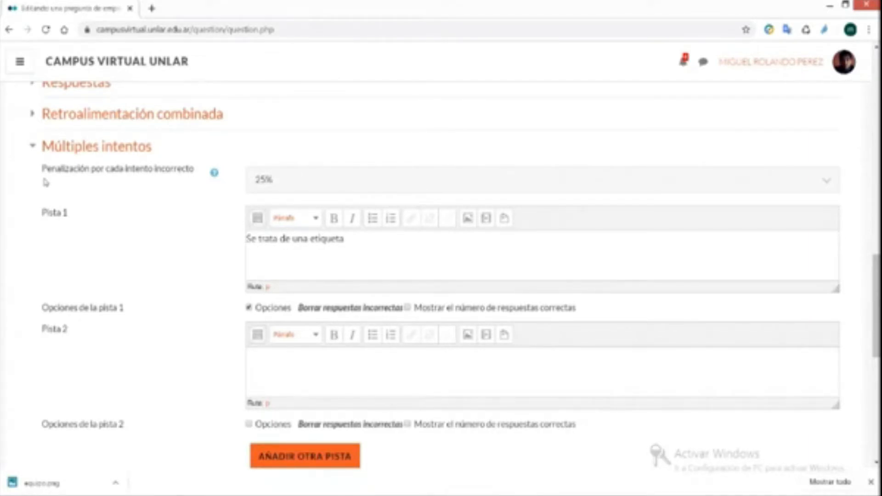
click(275, 180)
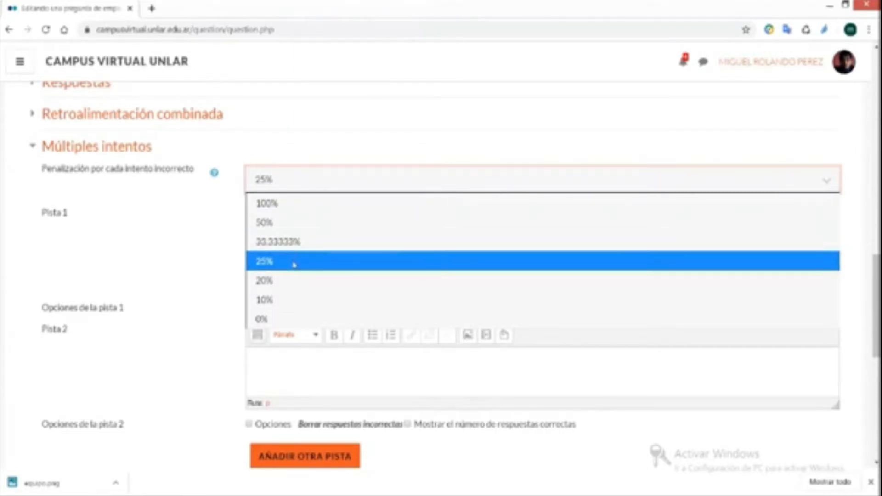
click(293, 225)
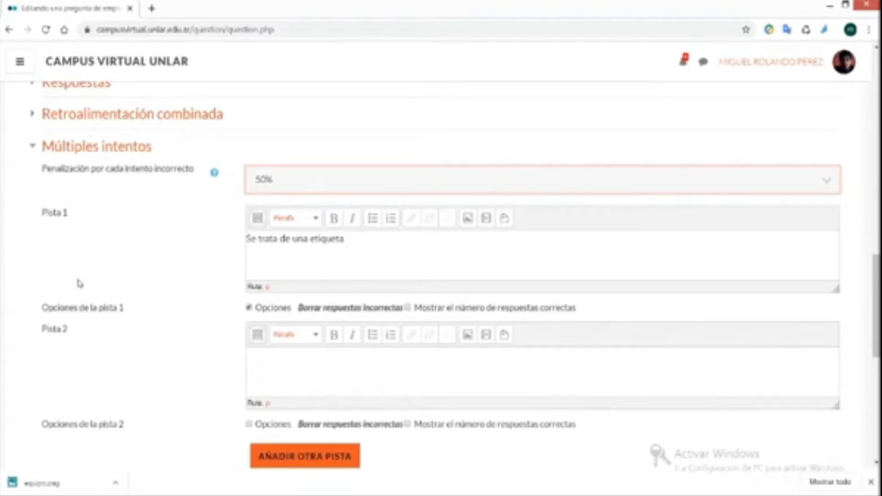
scroll(92, 287, down, 3)
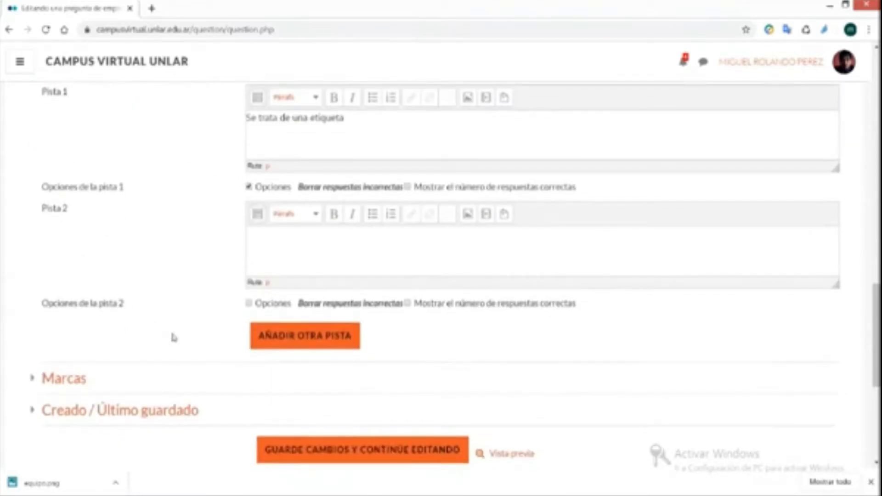
scroll(174, 337, up, 3)
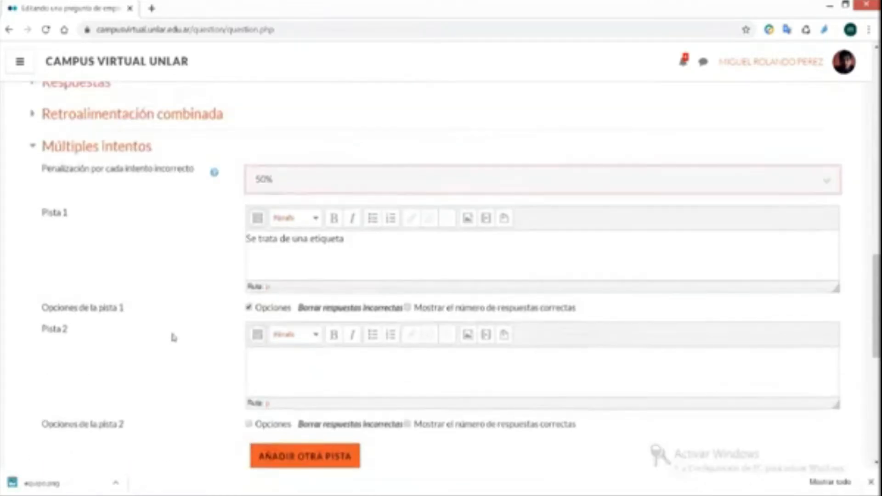
click(131, 149)
Check the Marcas and Creado / Último guardado sections, and save the question's changes while continuing to edit it.
click(86, 181)
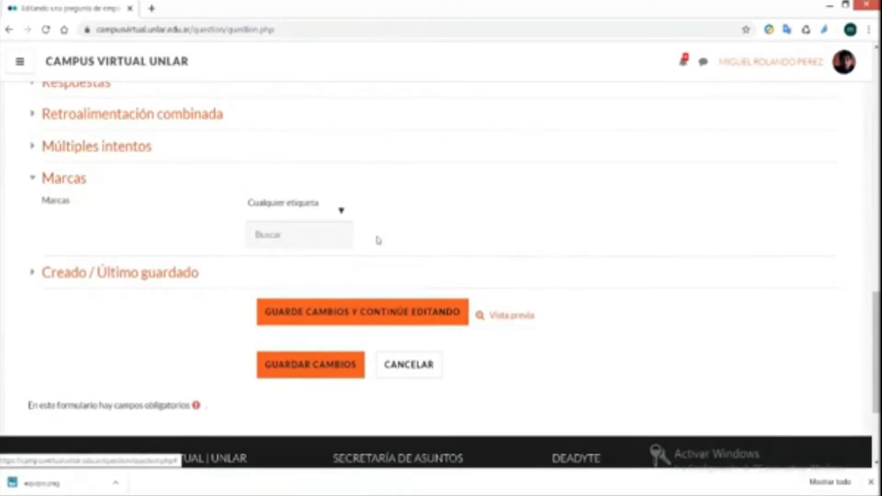
click(78, 183)
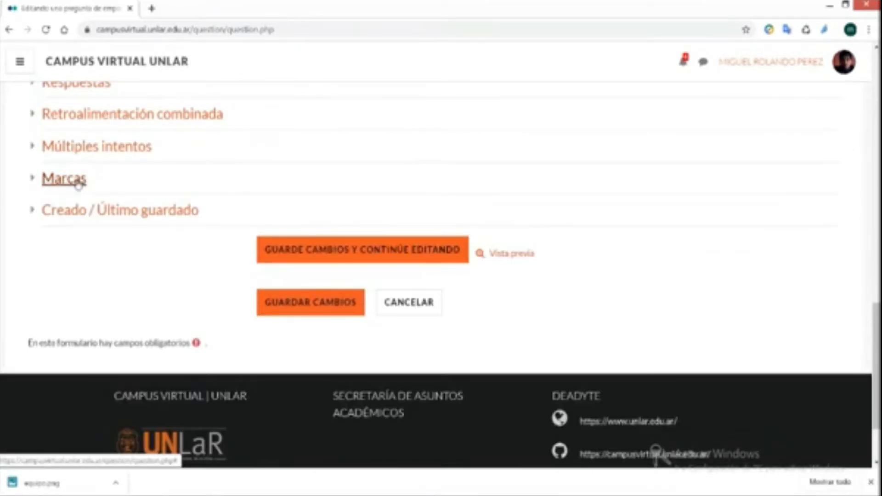
click(102, 212)
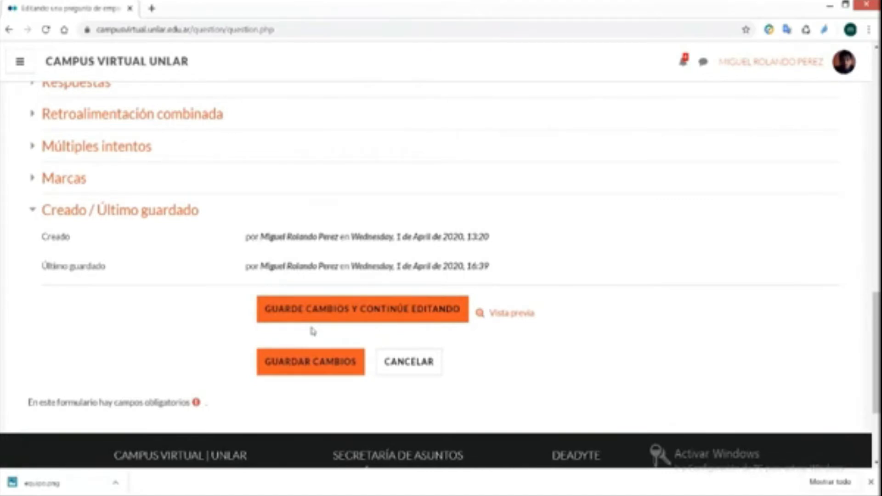
click(301, 314)
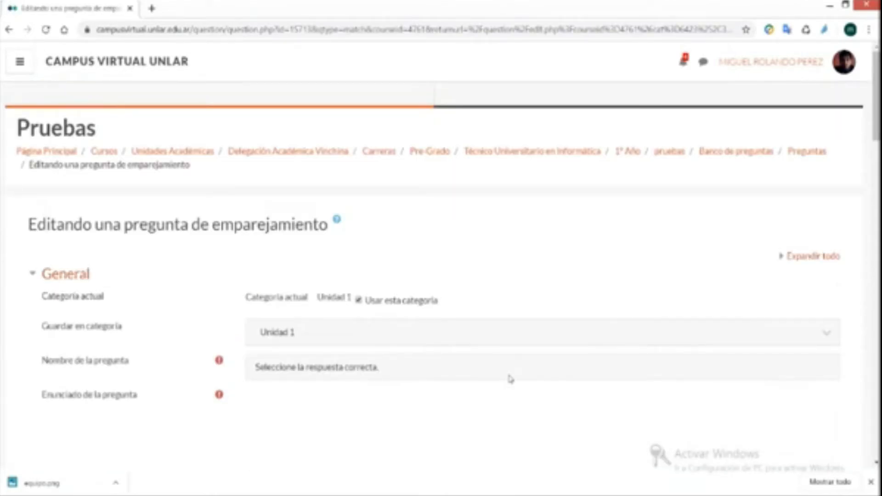
Collapse the General and Respuestas sections, and open the question's preview in a maximized window.
click(68, 281)
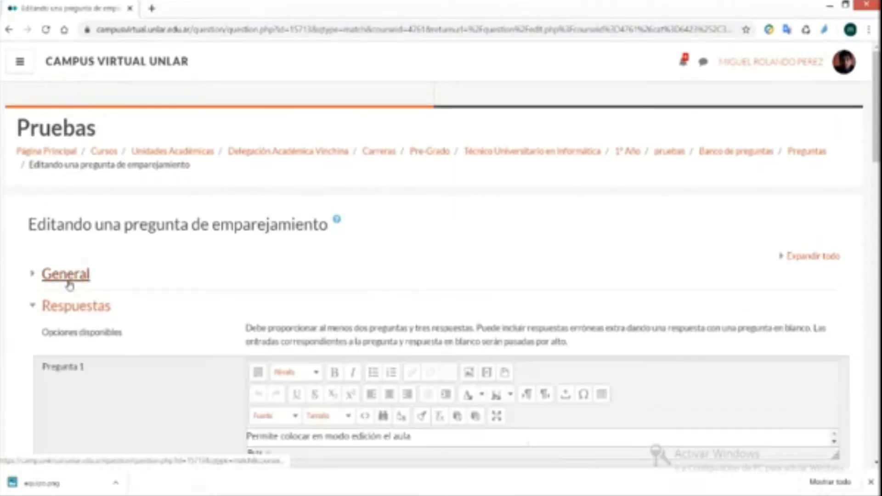
click(76, 306)
scroll(434, 323, down, 5)
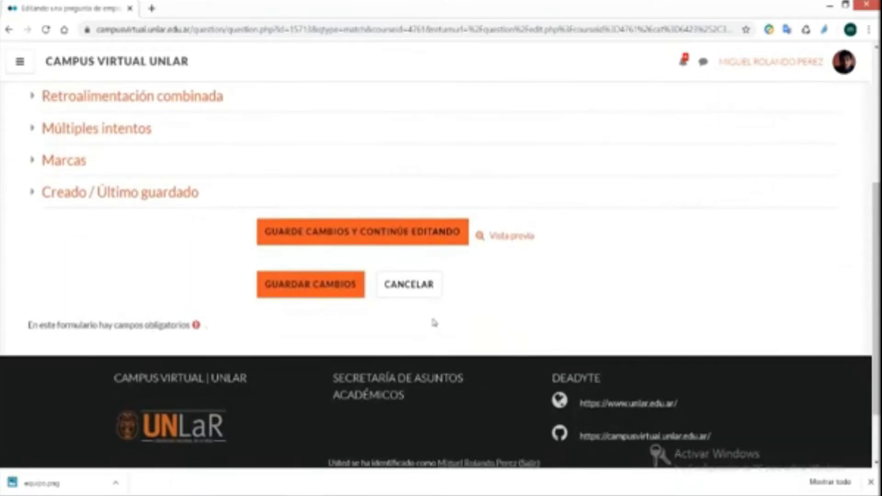
click(510, 236)
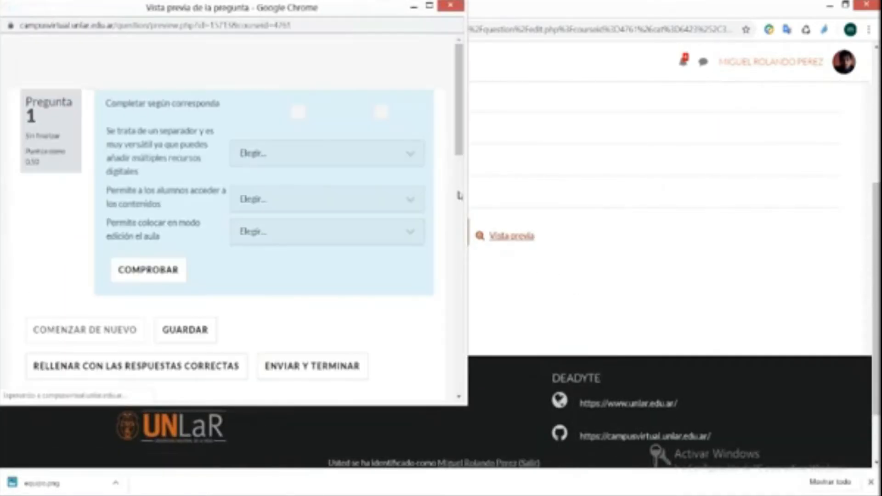
click(429, 5)
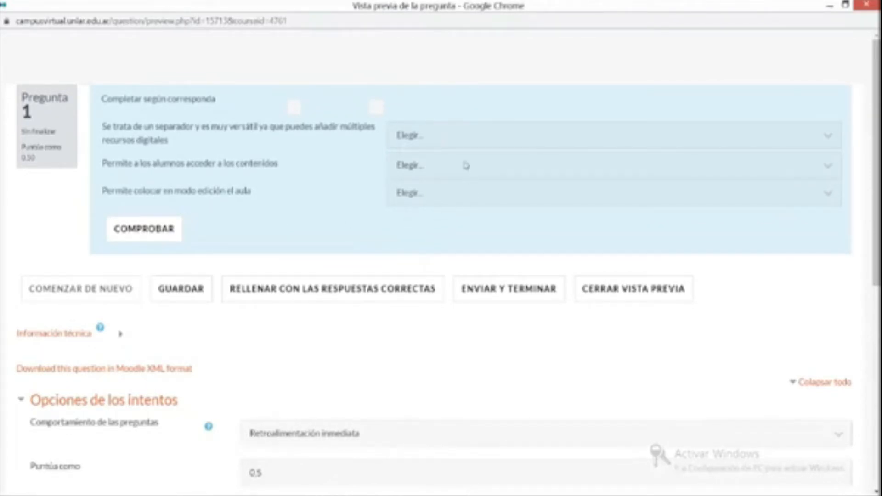
Match the separador statement with Etiqueta, contenidos with Recursos and modo edición with Botón activar edición, and submit and finish the attempt.
click(441, 136)
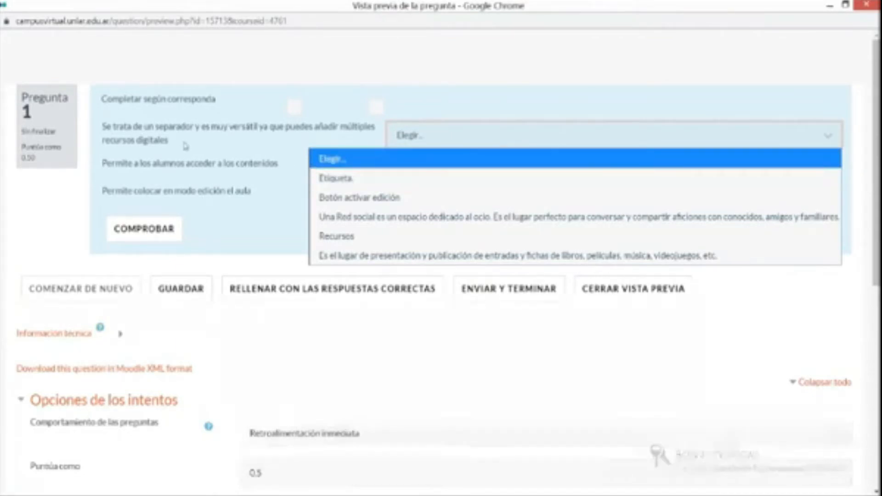
drag(102, 127, 168, 141)
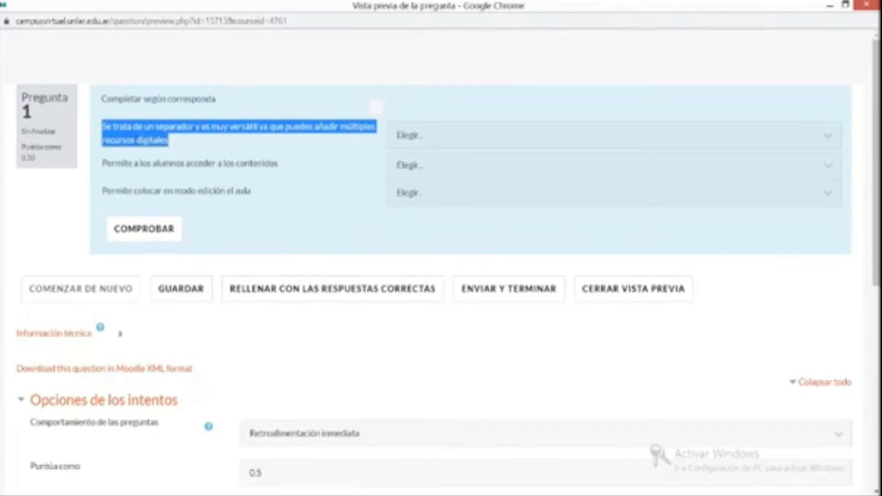
click(419, 138)
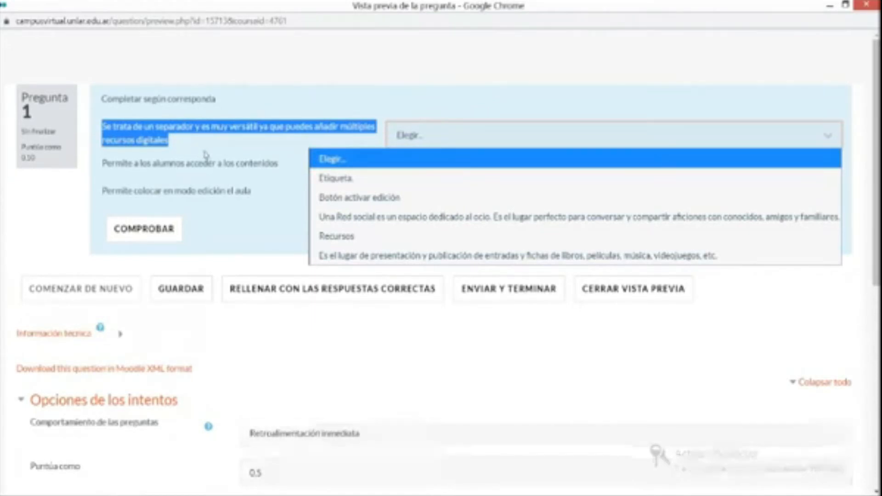
click(336, 178)
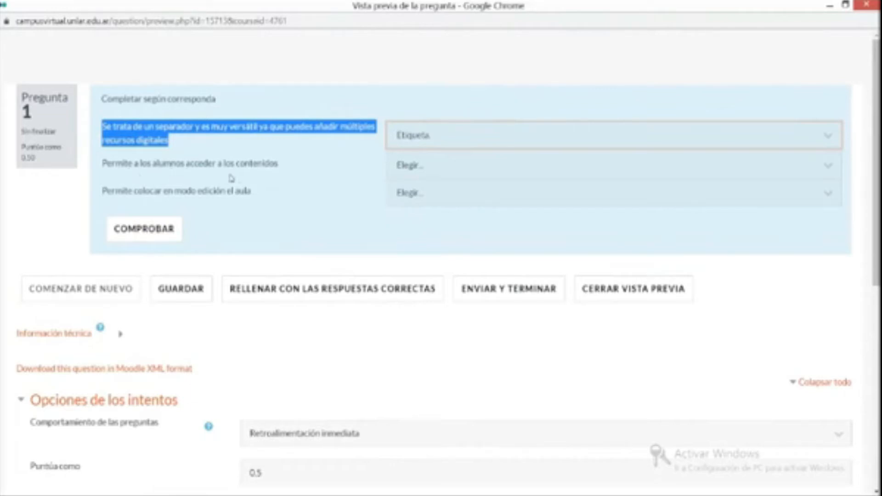
click(420, 174)
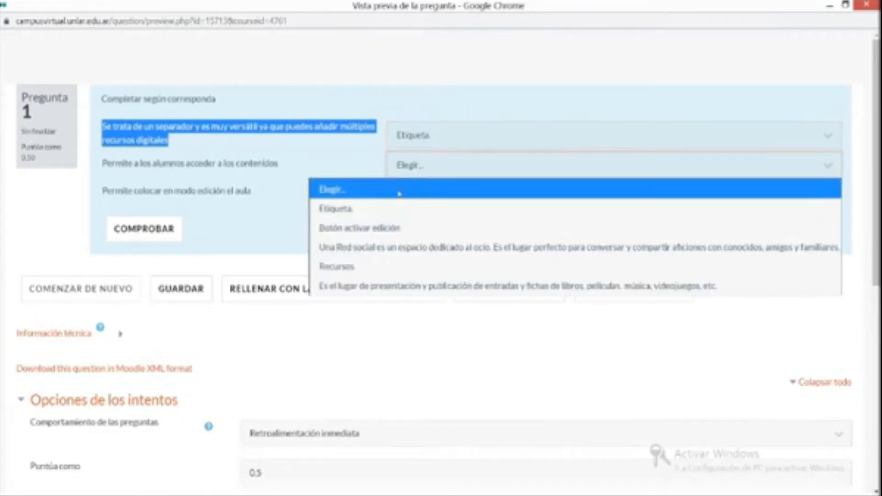
click(337, 267)
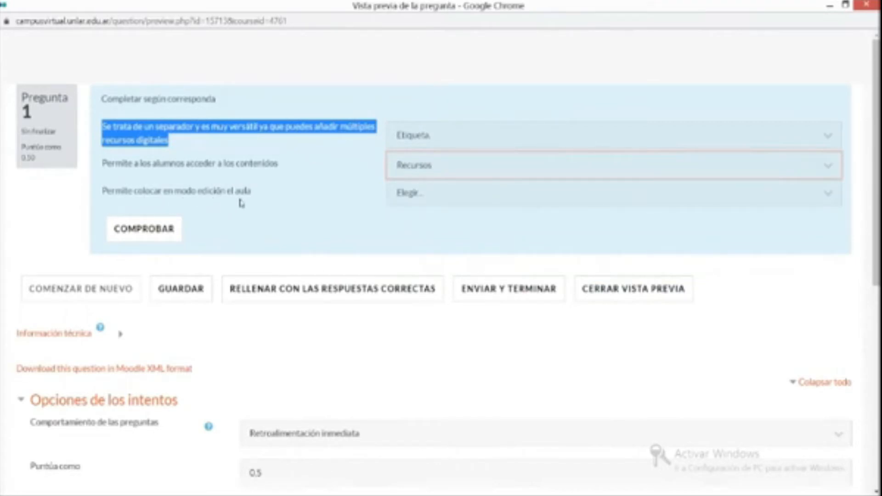
click(408, 202)
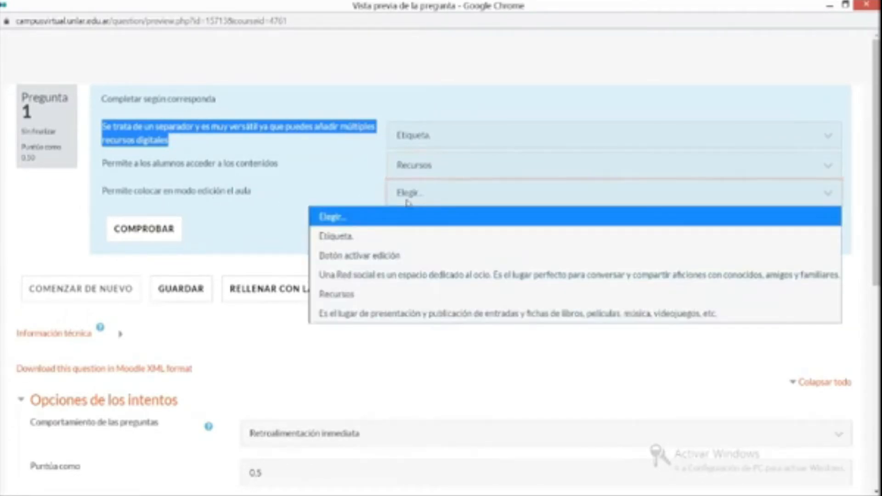
click(392, 256)
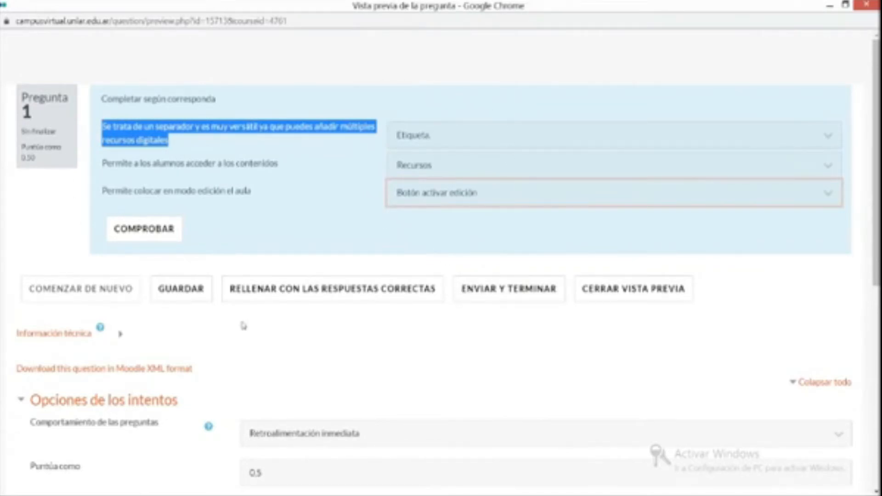
click(538, 298)
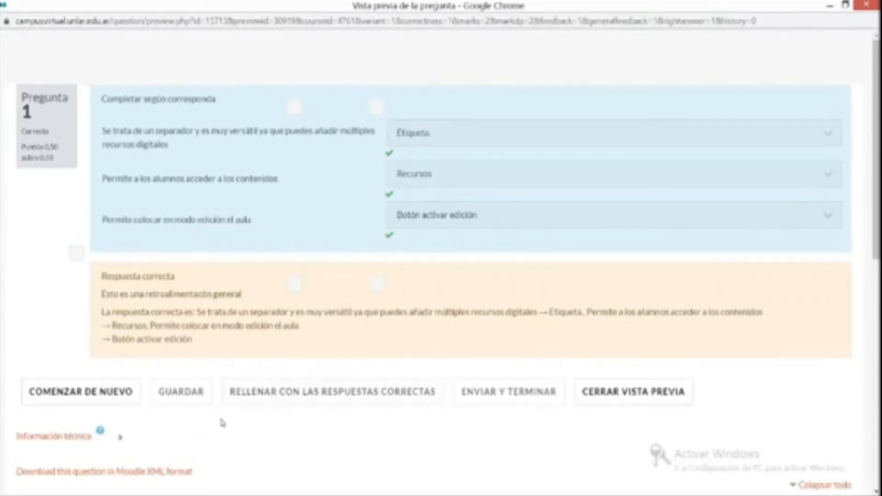
Restart the preview and submit separador as Etiqueta, contenidos as Recursos, and modo edición as the distractor beginning "Es el lugar de presentación".
click(116, 398)
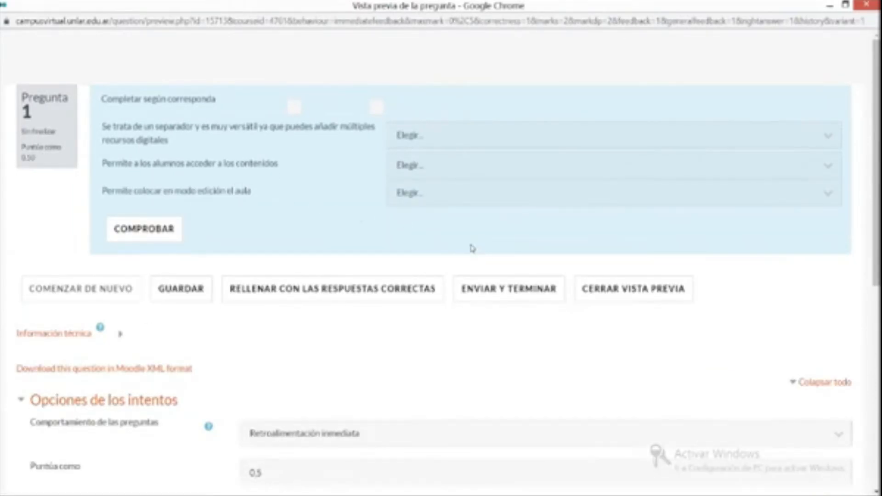
click(470, 137)
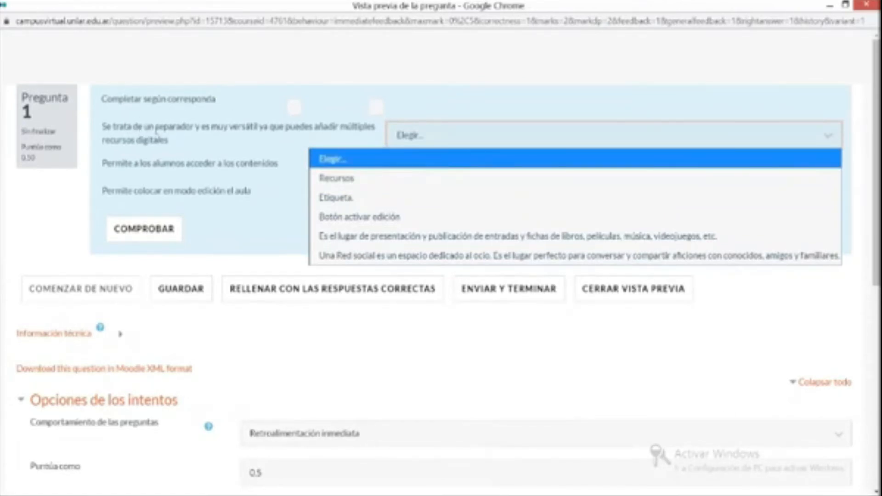
click(332, 200)
click(420, 166)
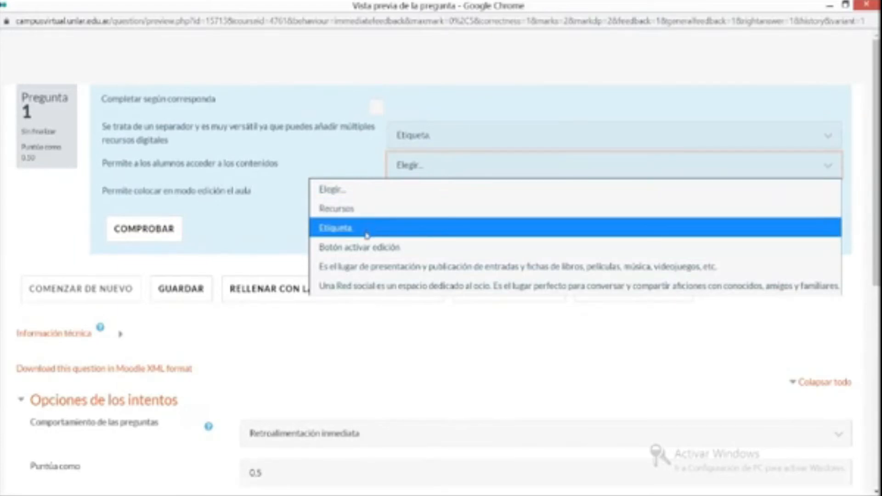
click(365, 212)
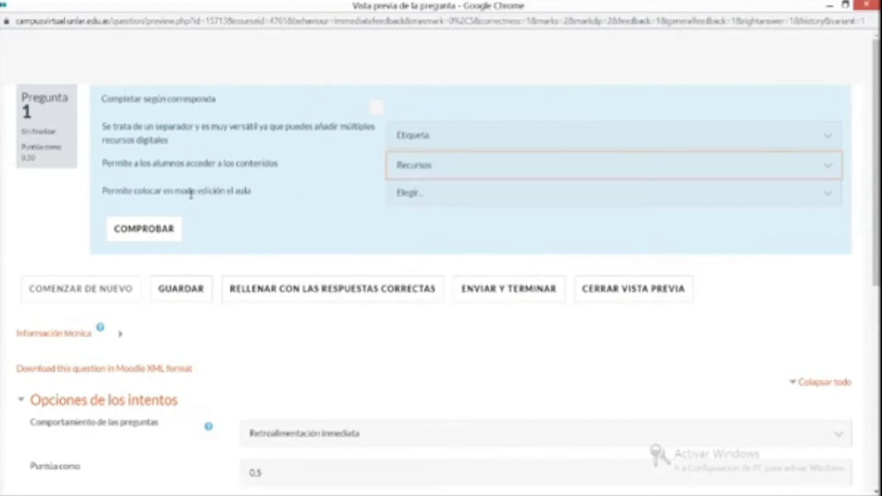
click(425, 203)
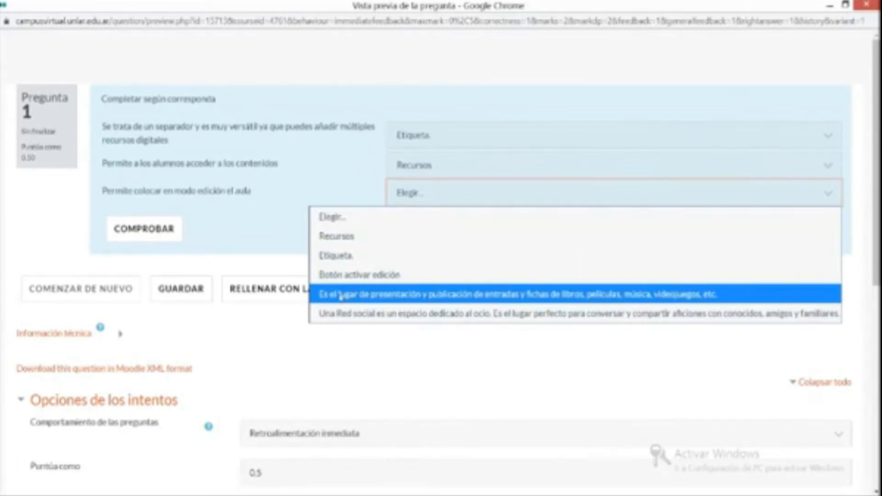
click(387, 298)
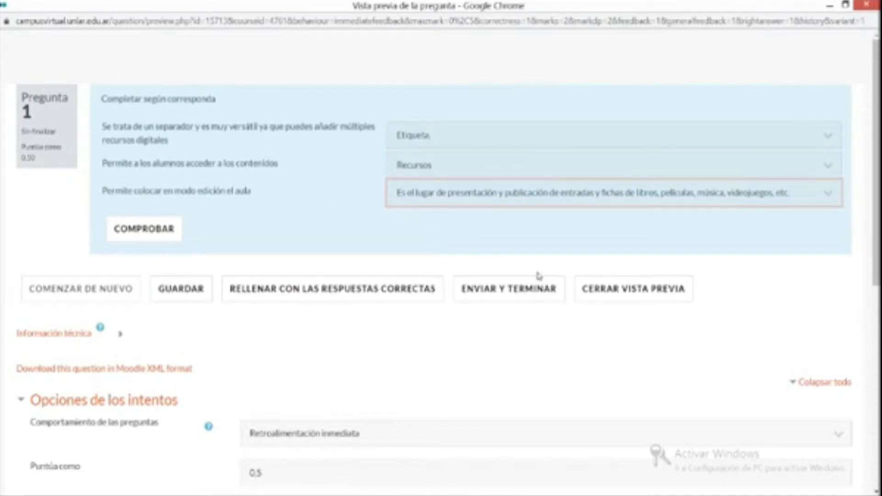
click(509, 298)
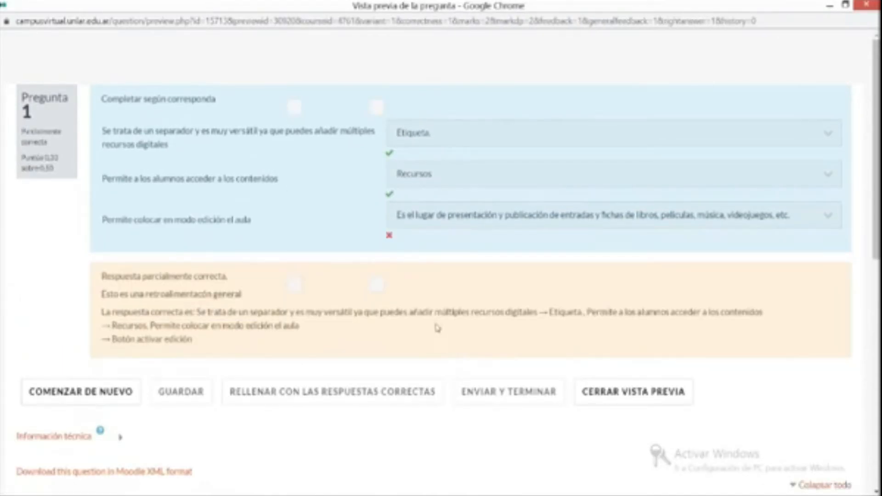
Examine the attempt's feedback text and the score awarded out of the maximum mark, and close the preview.
drag(100, 276, 235, 279)
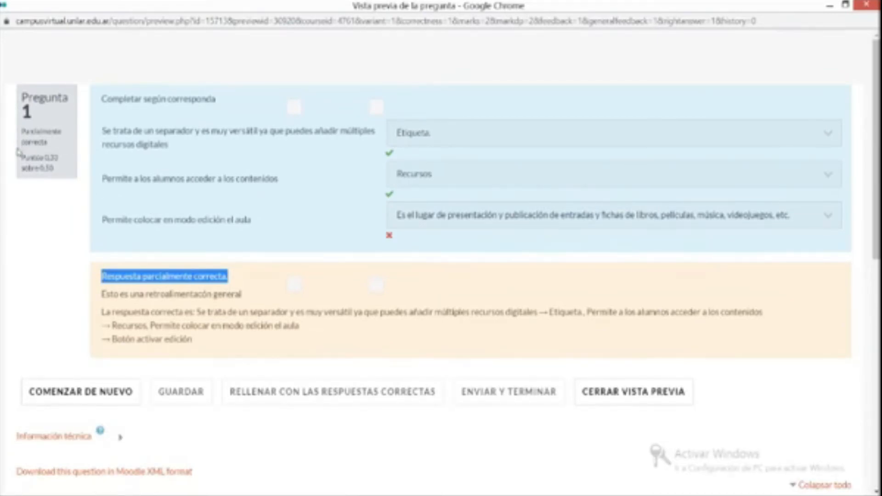
drag(55, 168, 21, 158)
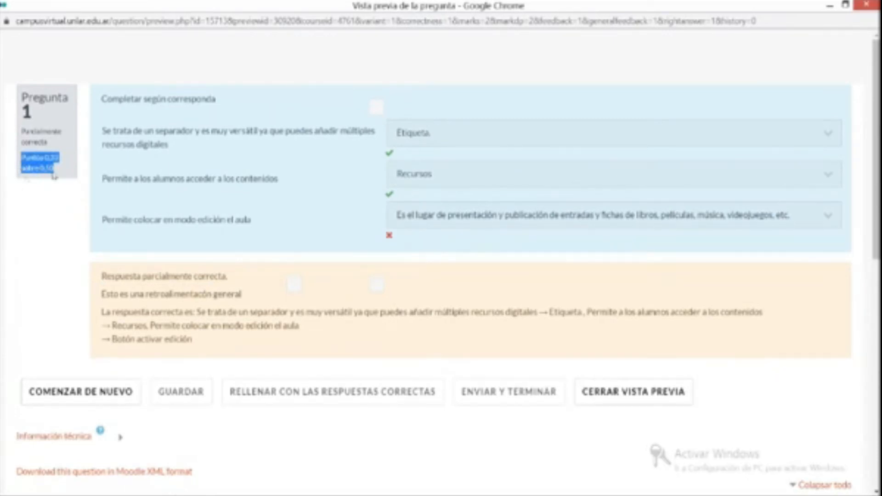
click(234, 275)
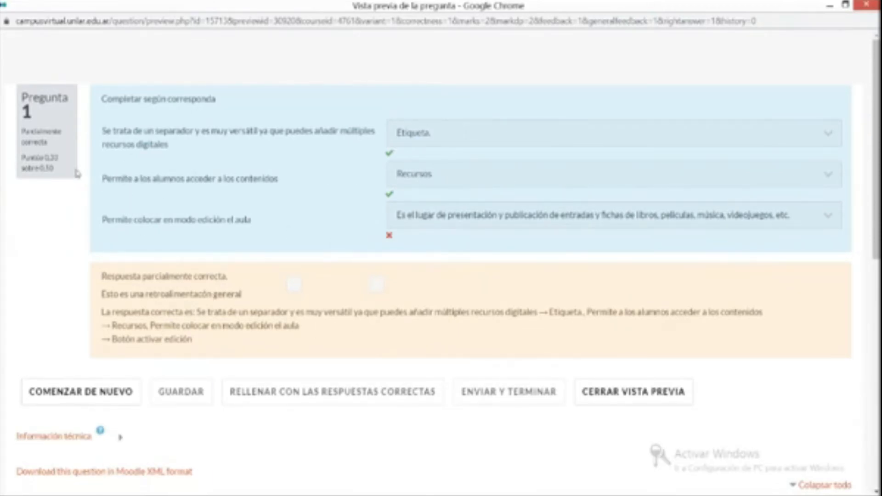
drag(57, 158, 14, 157)
click(71, 162)
drag(65, 171, 13, 173)
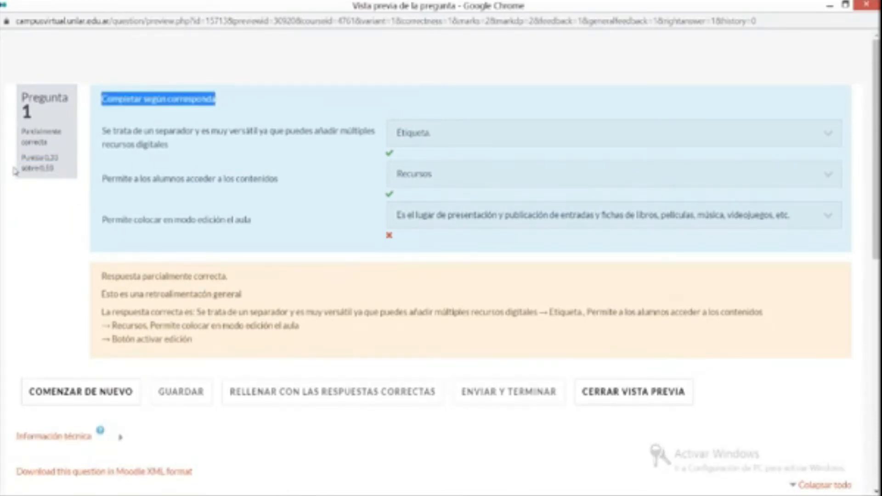
scroll(211, 234, down, 2)
scroll(100, 270, up, 2)
click(867, 4)
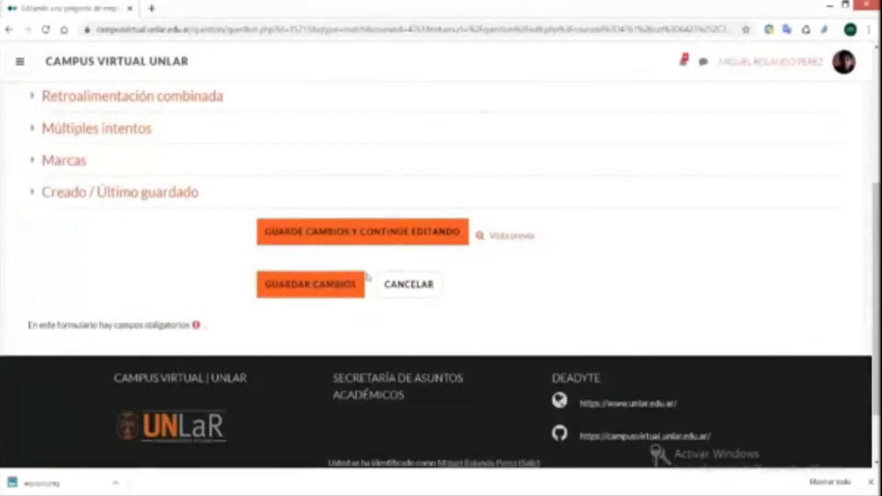
Set the question's Puntuación por defecto to 1 in the General section, and save the changes while continuing to edit.
click(361, 295)
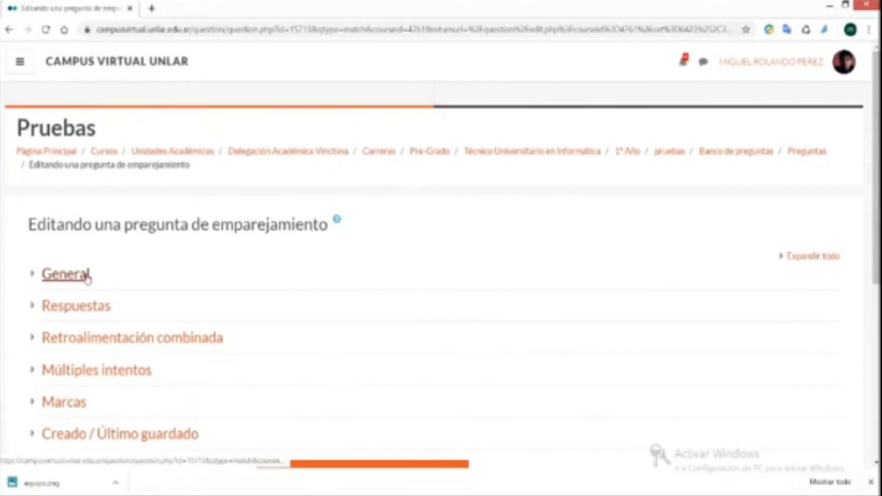
scroll(81, 280, down, 1)
click(76, 216)
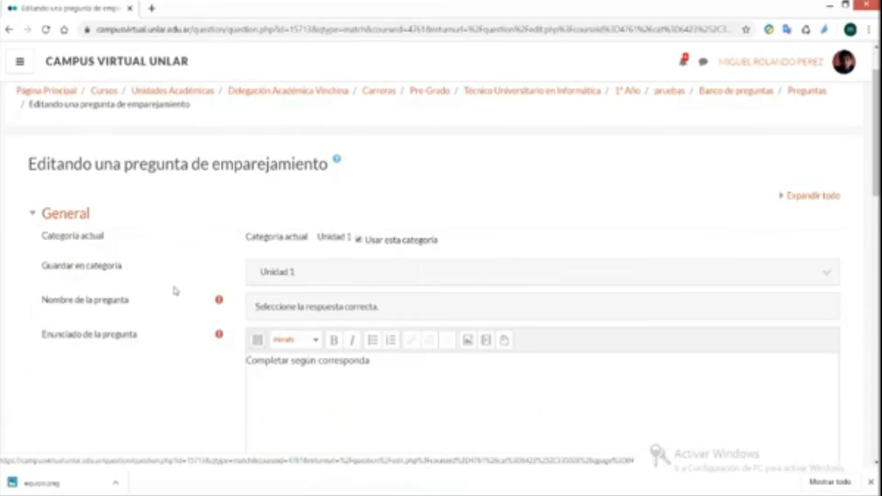
scroll(166, 292, down, 5)
click(292, 339)
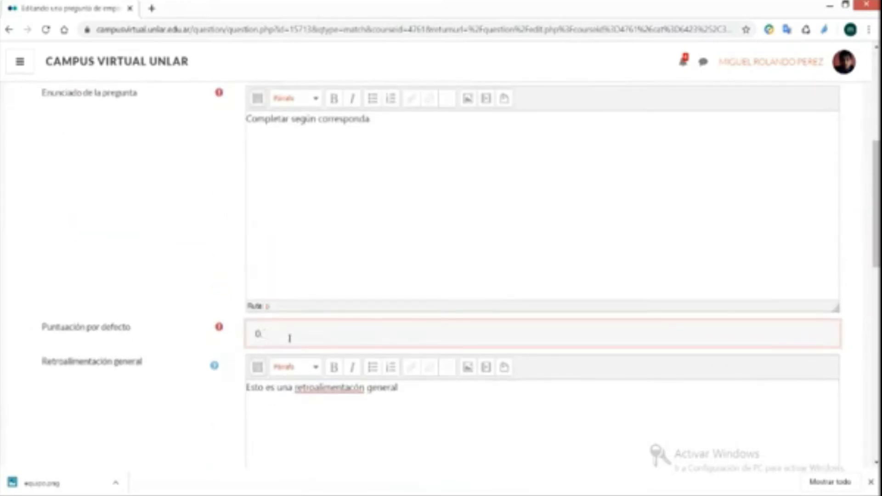
scroll(286, 339, down, 5)
scroll(183, 289, up, 10)
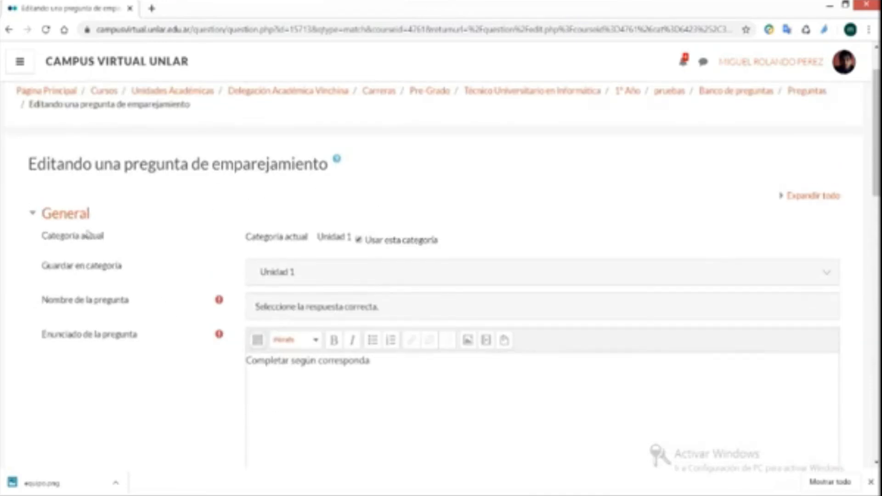
click(66, 214)
scroll(547, 361, down, 3)
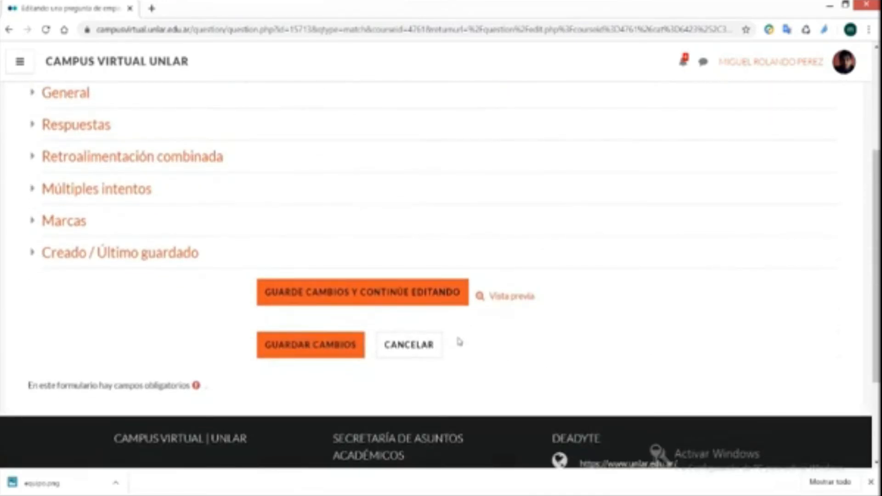
click(353, 298)
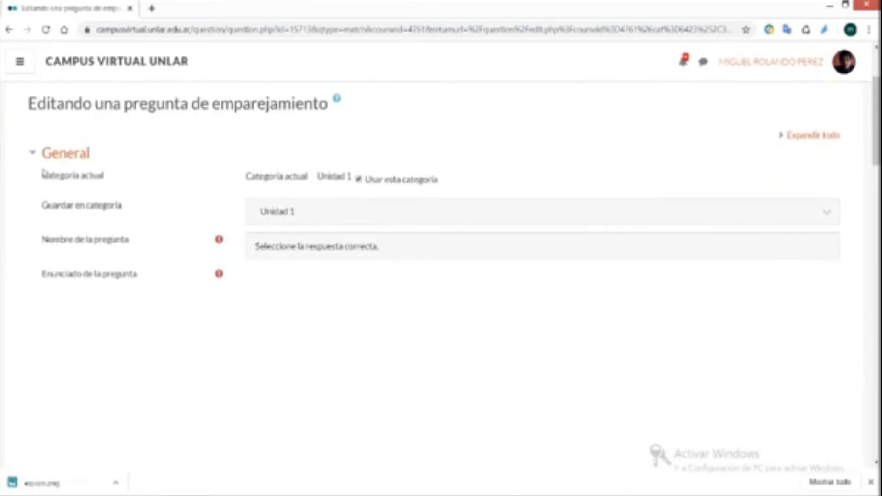
Check the saved question's sections, and reopen its preview in a maximized window to view the updated mark.
scroll(487, 243, down, 5)
scroll(486, 281, down, 15)
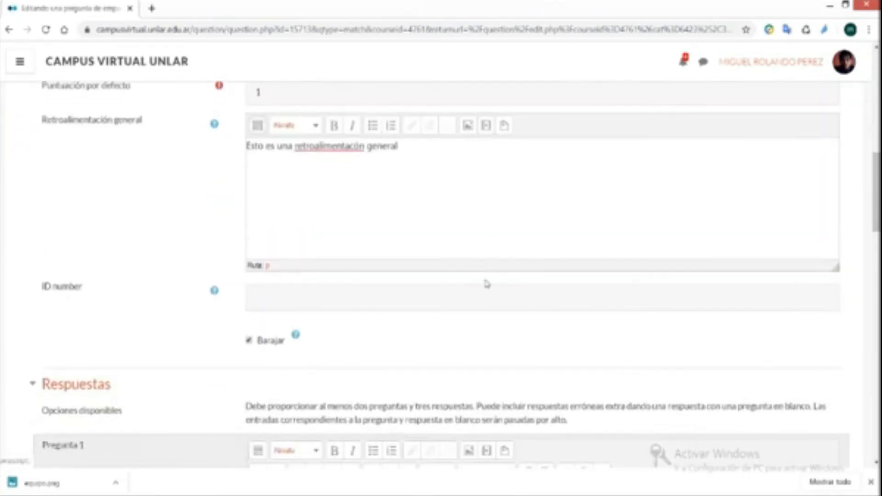
scroll(479, 279, up, 4)
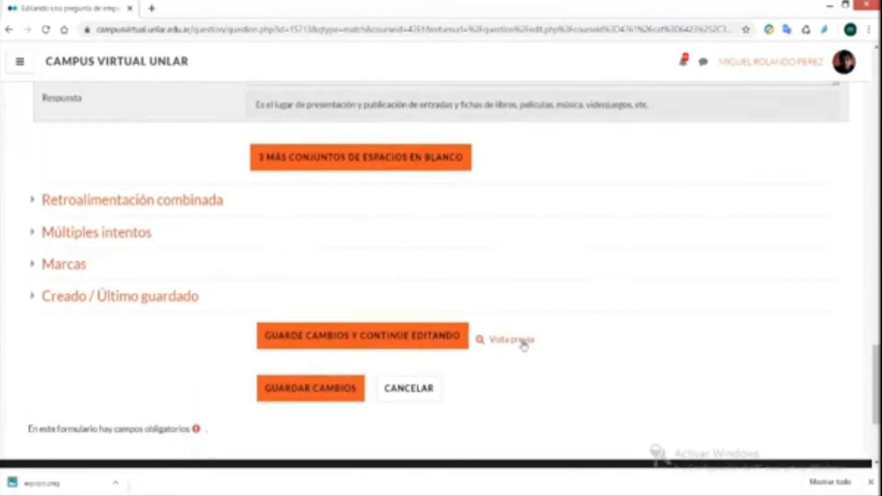
click(509, 341)
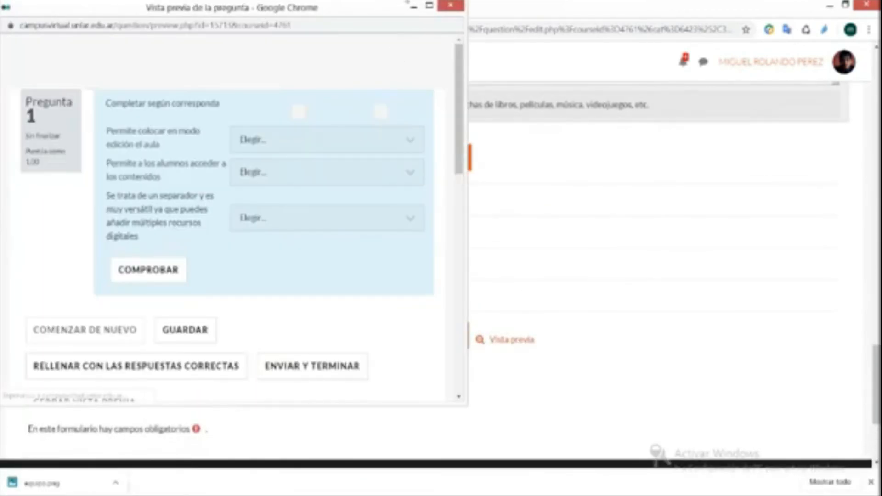
click(429, 6)
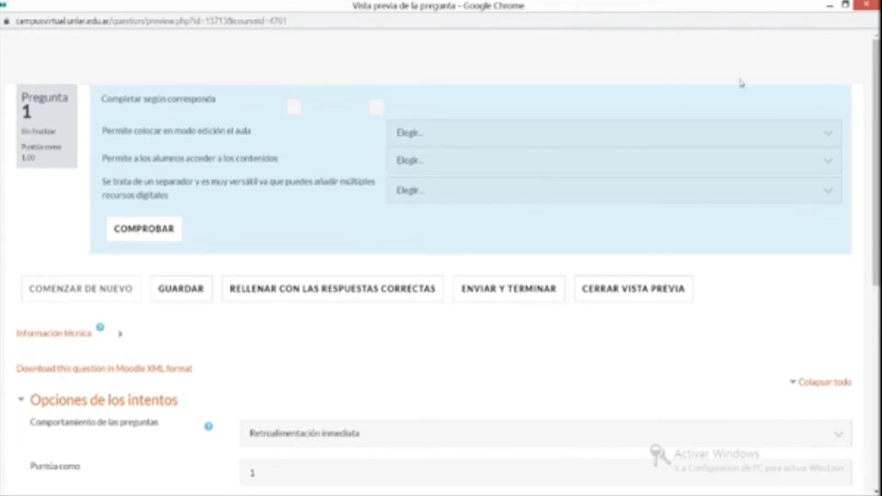
Restore the maximized question preview window to its smaller size, and close it to return to the question form.
click(845, 4)
drag(357, 15, 421, 74)
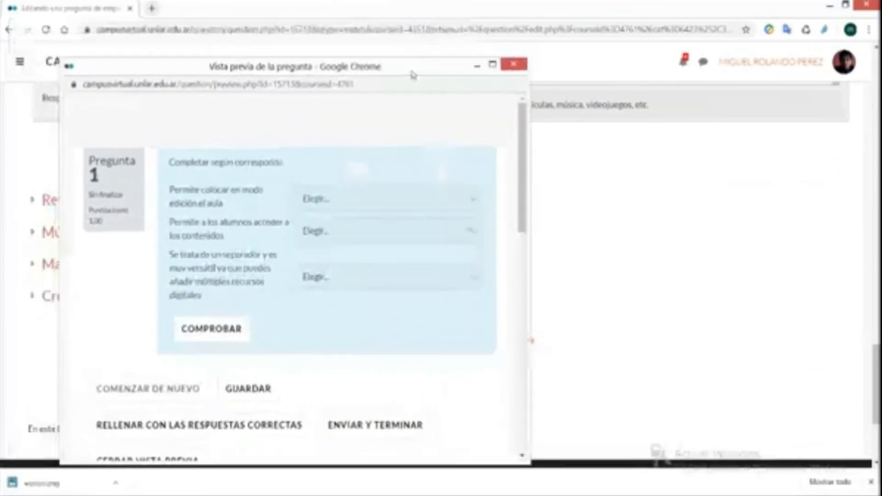
click(515, 64)
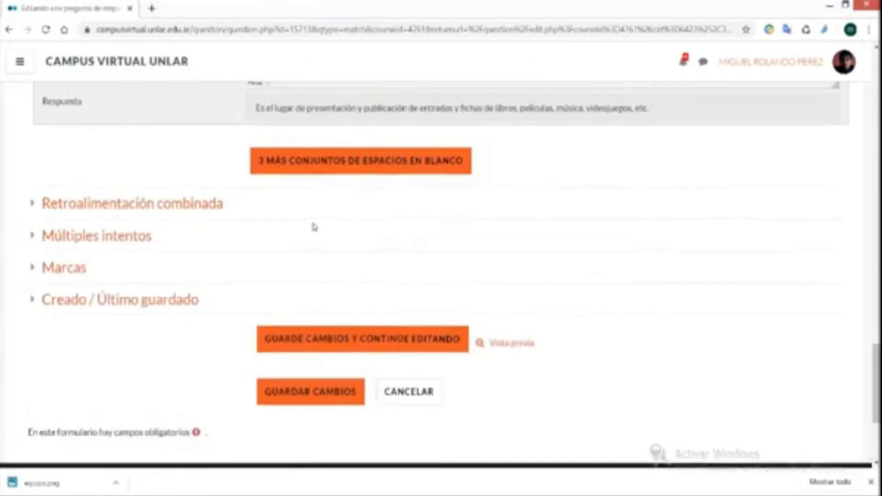
Try replacing the Pregunta 1 text with an image, cancel the insertion, and restore the text "Permite colocar en modo edición el aula".
scroll(181, 258, up, 10)
scroll(169, 251, up, 7)
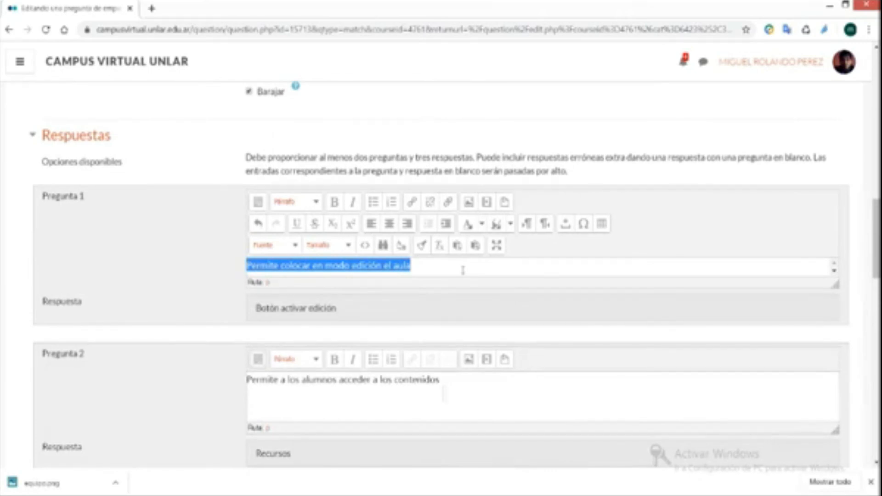
key(Delete)
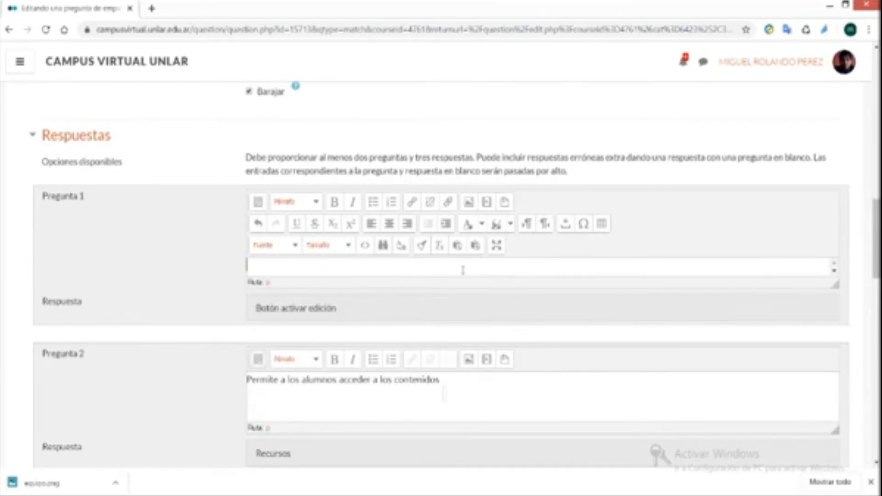
click(469, 206)
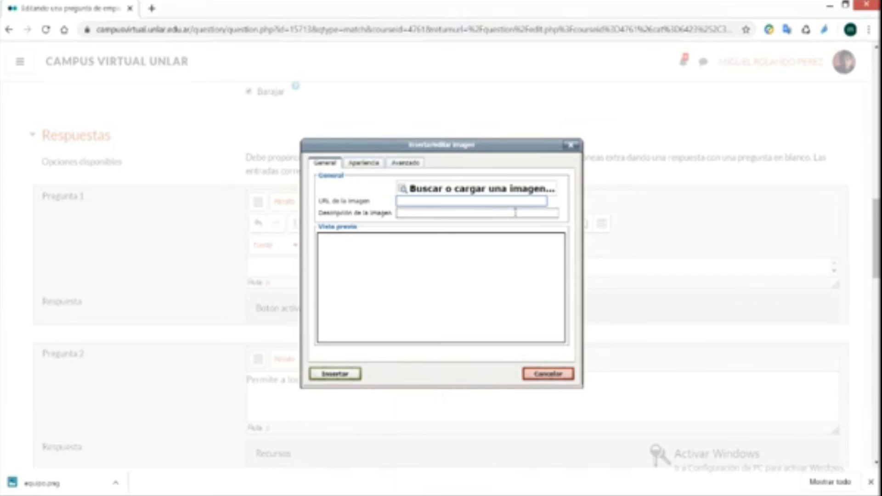
click(572, 146)
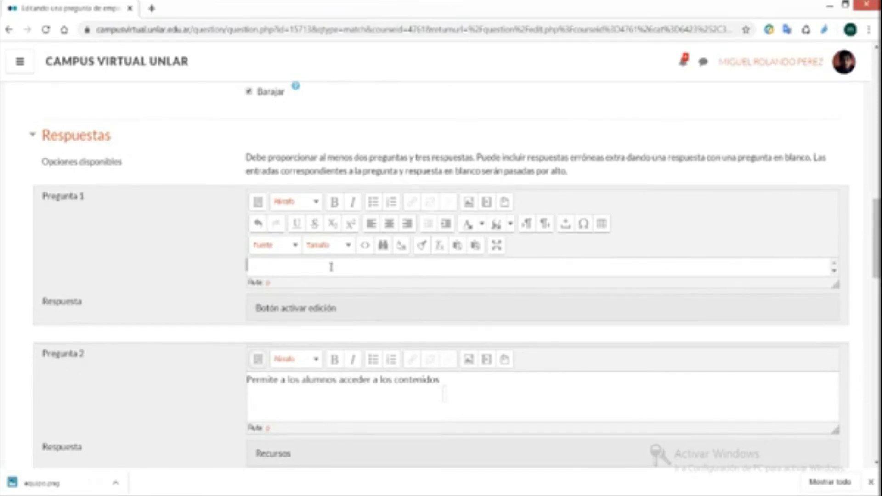
text(Permite colocar en modo edición el aula)
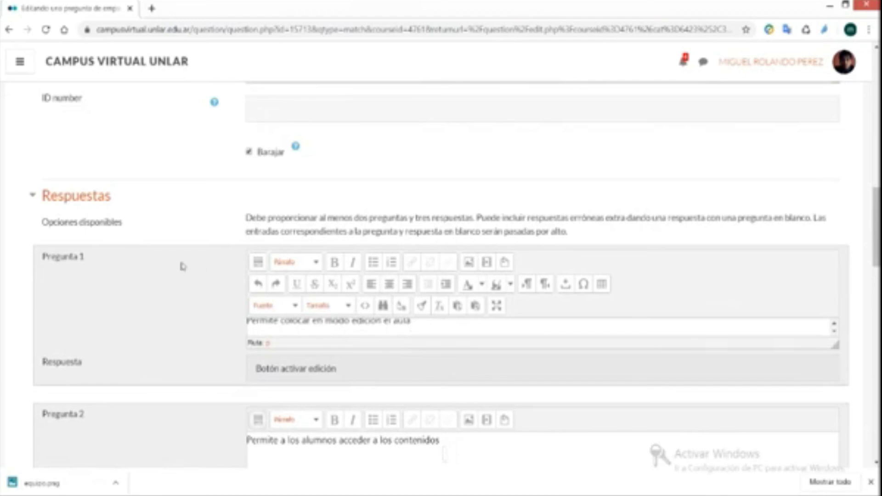
Collapse the Respuestas section, and save the question's changes to return to its entry in the Unidad 1 question list.
click(85, 207)
scroll(184, 254, up, 2)
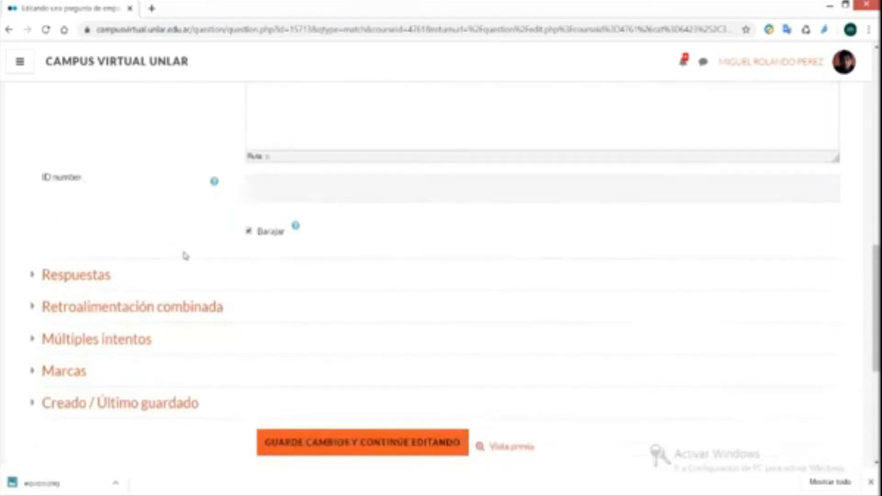
scroll(253, 304, down, 3)
click(354, 357)
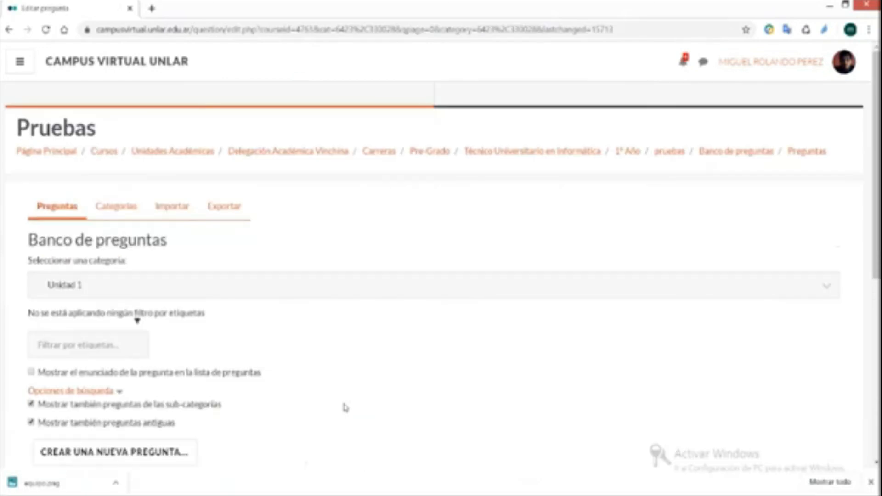
scroll(346, 408, down, 3)
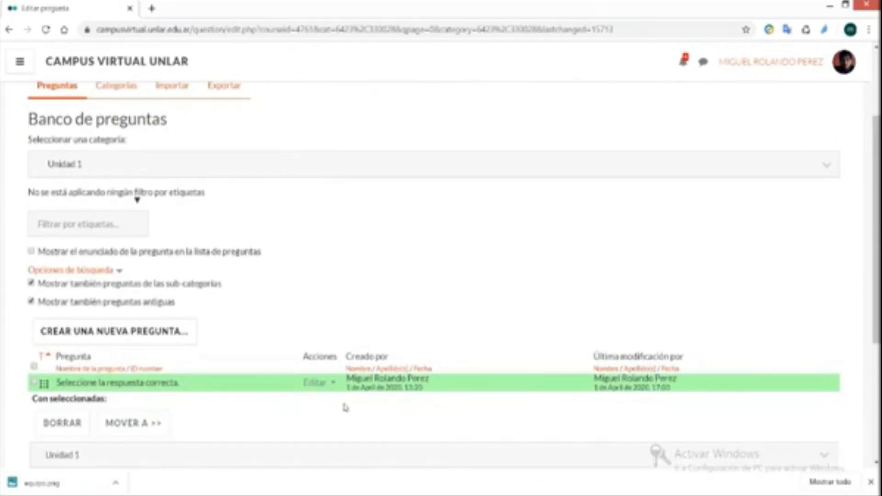